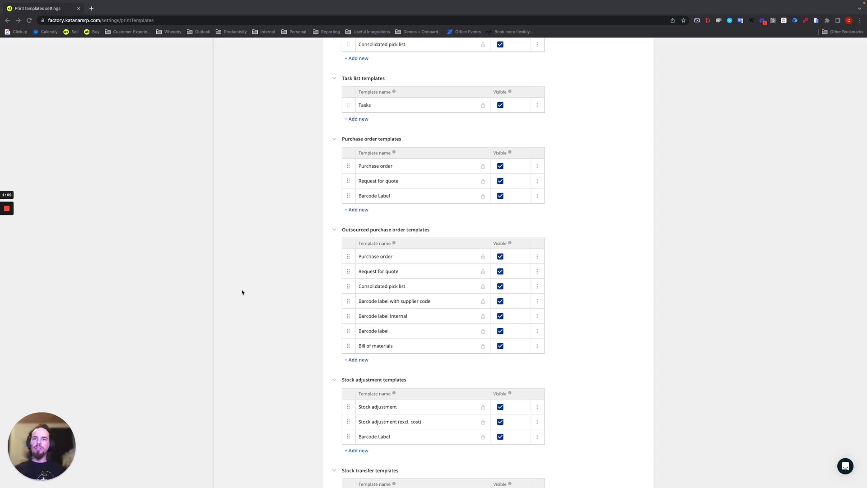
# Review the available print templates for each document type, from quotes and sales orders down to stocktake
pyautogui.scroll(15, 275, 308)
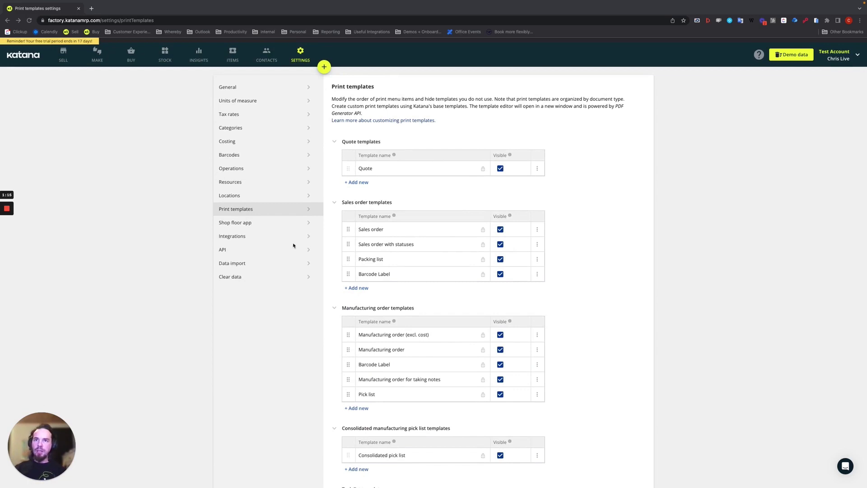
pyautogui.scroll(-2, 420, 240)
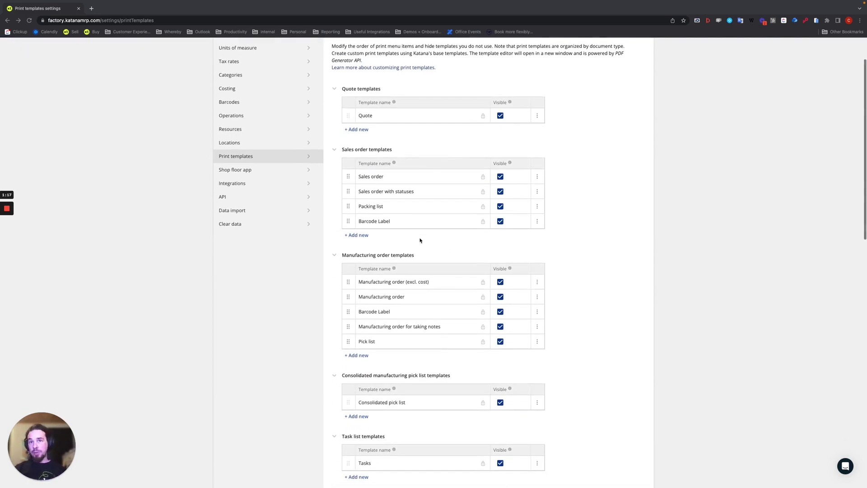
pyautogui.scroll(-1, 420, 240)
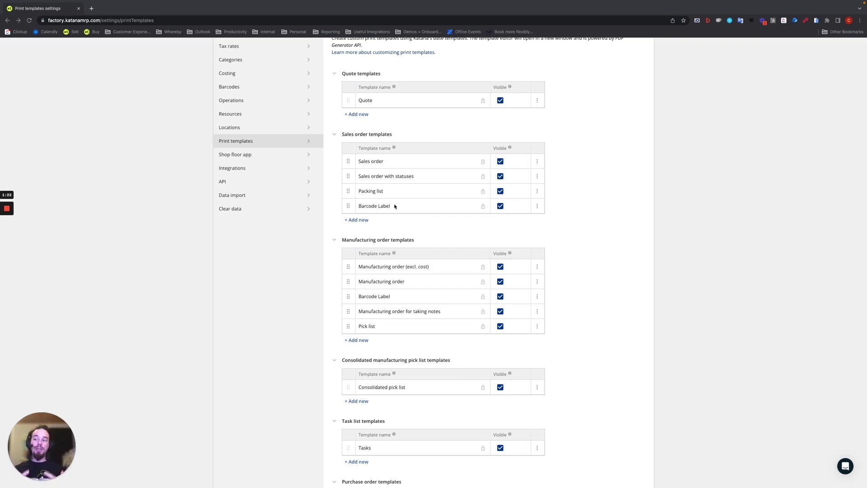
pyautogui.scroll(-10, 431, 266)
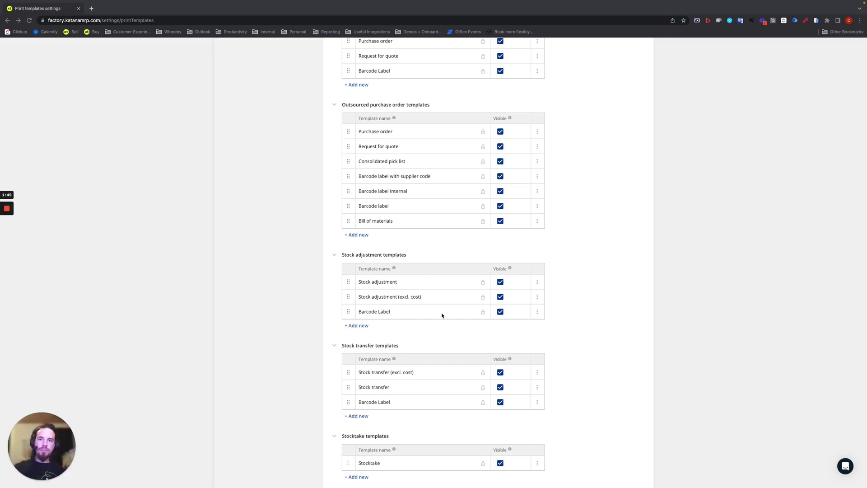
pyautogui.scroll(-3, 442, 315)
pyautogui.scroll(3, 442, 315)
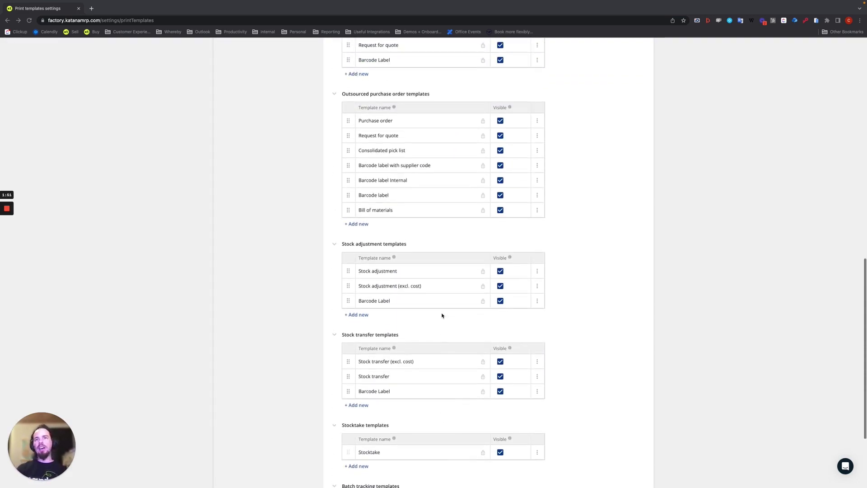
pyautogui.scroll(3, 442, 315)
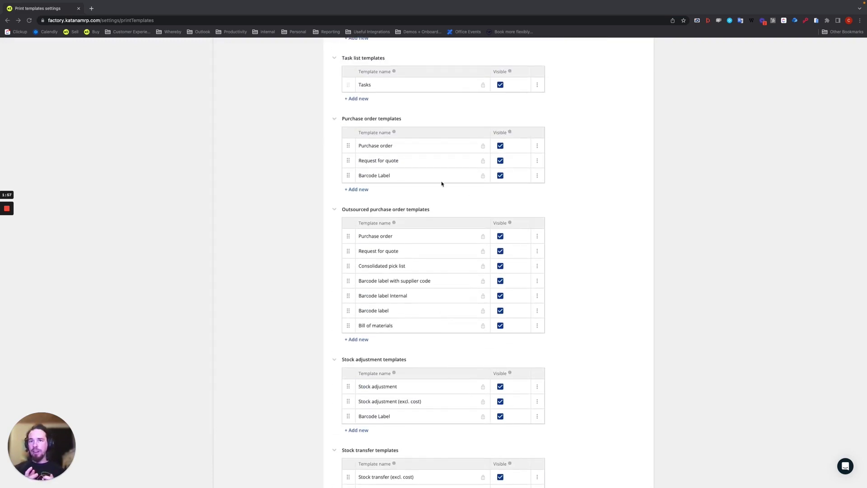
pyautogui.scroll(1, 441, 184)
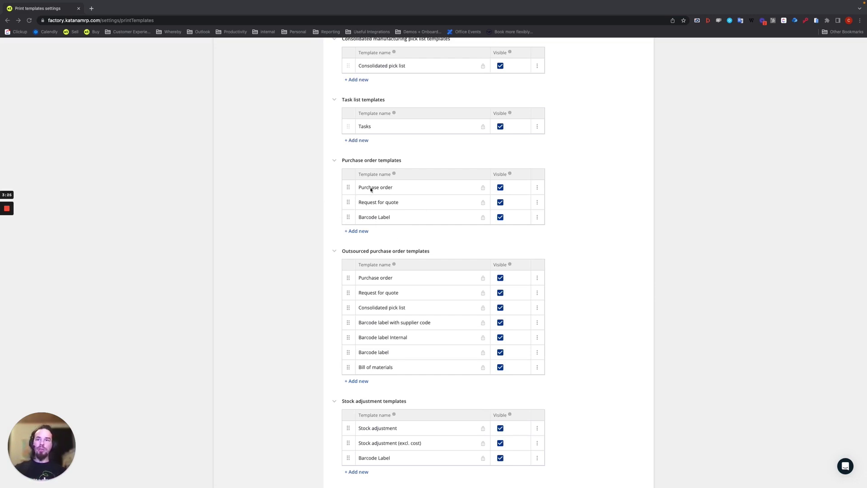
pyautogui.scroll(10, 255, 206)
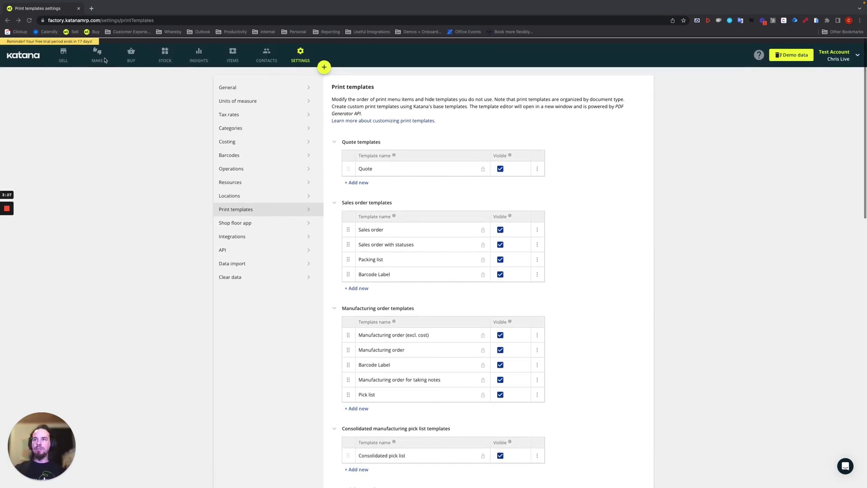
# Generate the Barcode Label printout for purchase order PO-23 and enlarge it for inspection
pyautogui.click(131, 56)
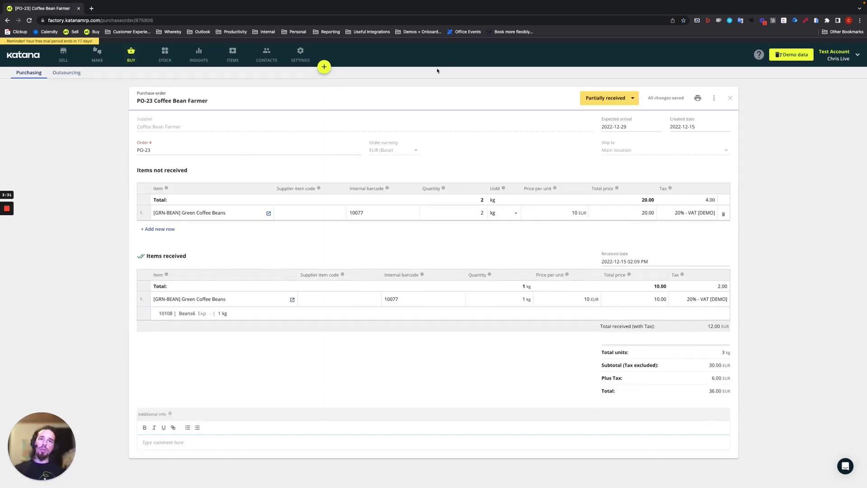
pyautogui.click(699, 99)
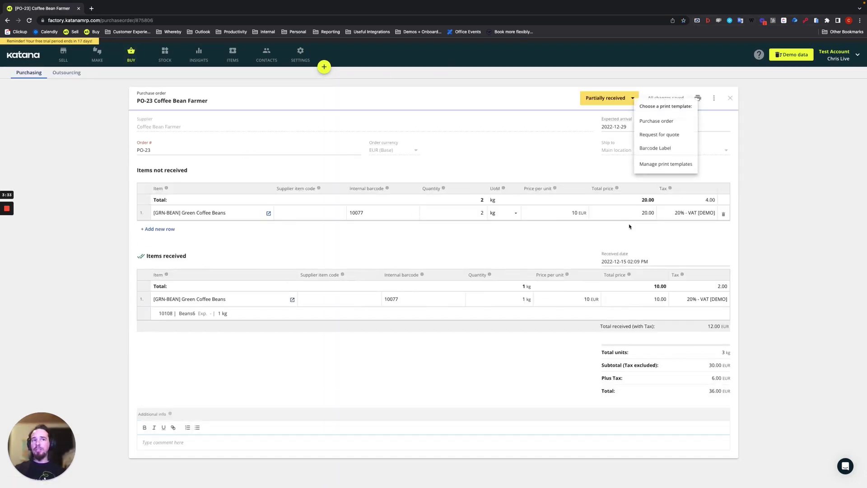
pyautogui.click(648, 152)
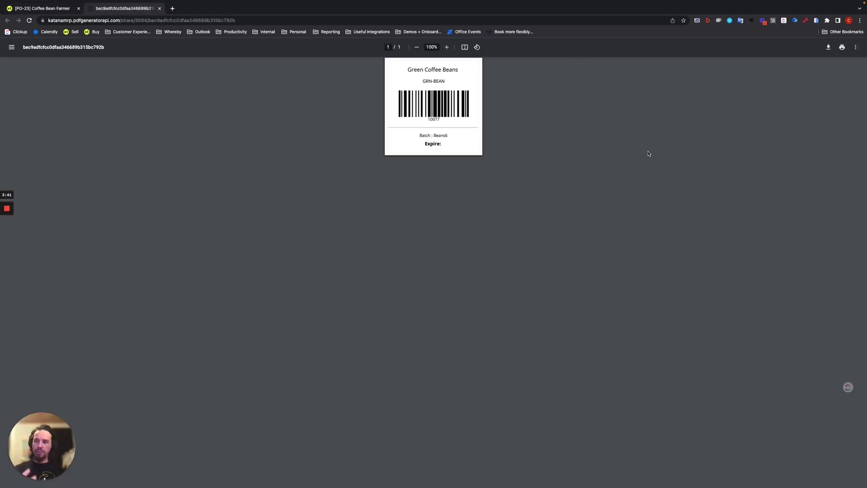
pyautogui.scroll(5, 460, 114)
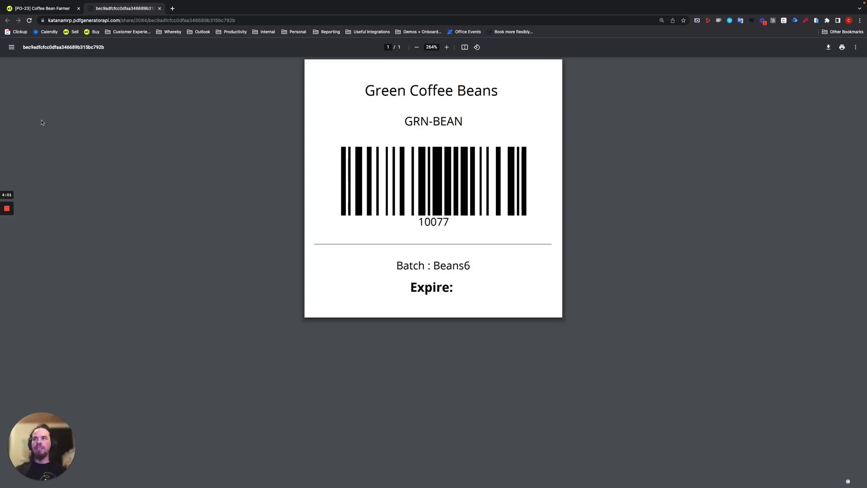
# Return to Katana's print template settings and locate the purchase order templates
pyautogui.click(40, 9)
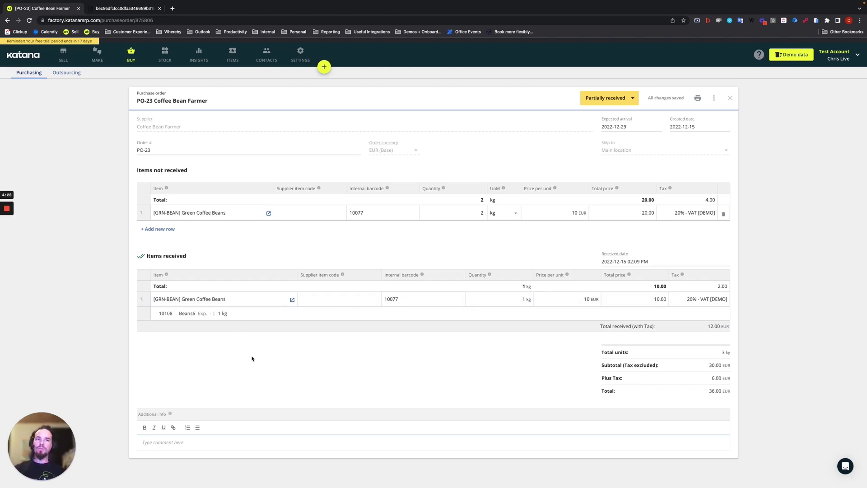
pyautogui.click(300, 54)
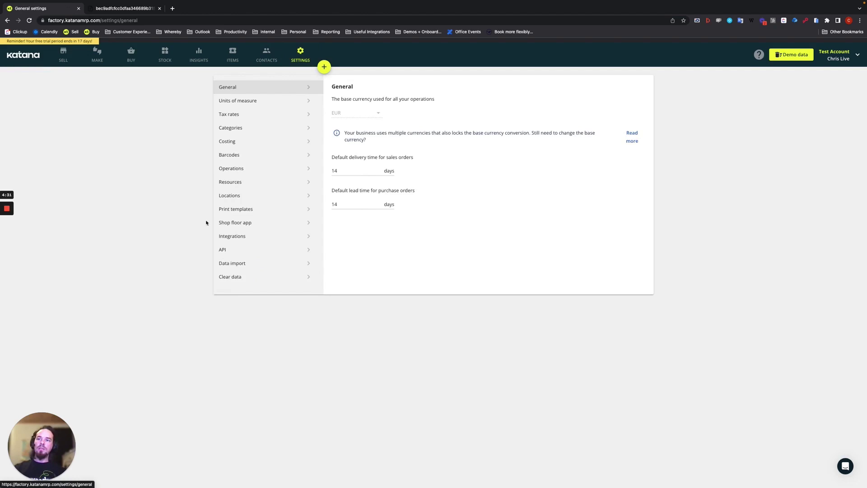
pyautogui.click(227, 209)
pyautogui.scroll(-5, 401, 181)
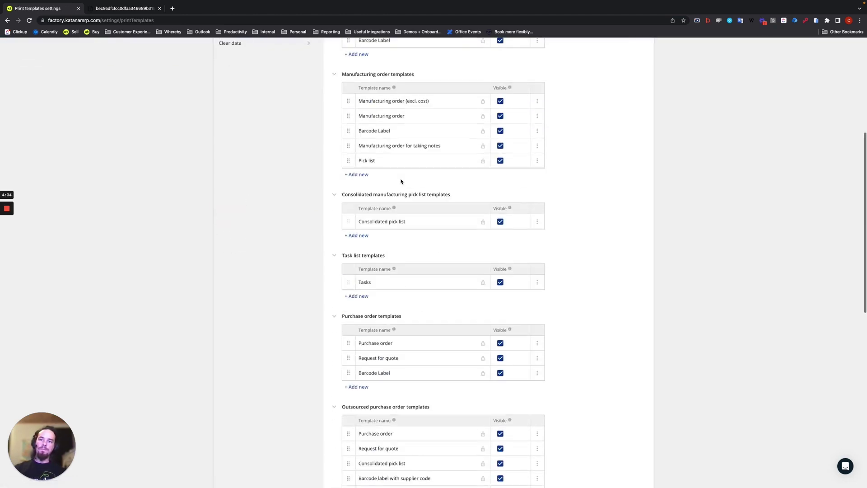
pyautogui.scroll(-3, 401, 181)
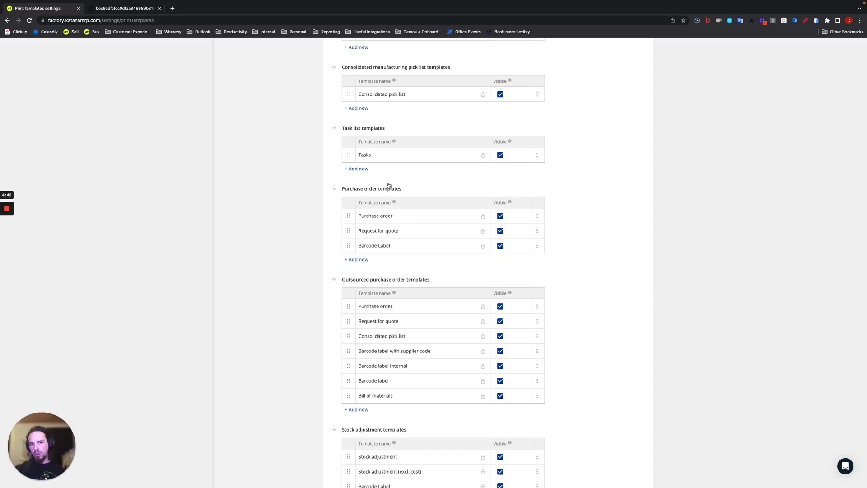
pyautogui.click(537, 245)
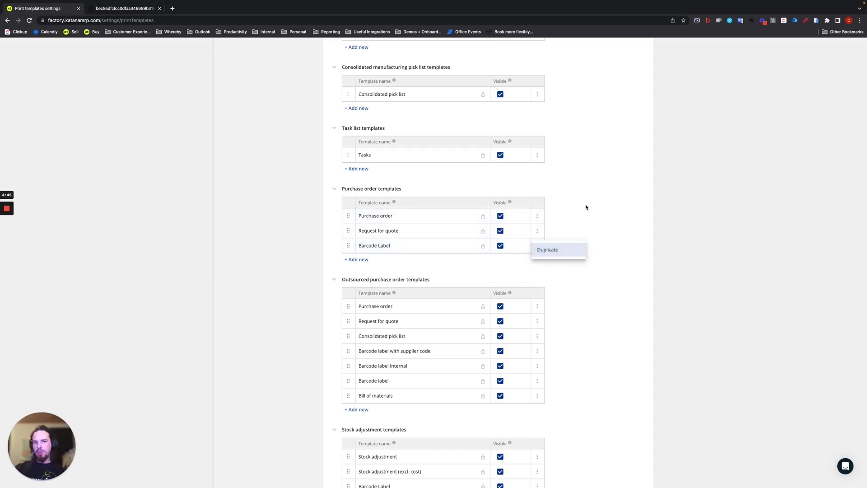
pyautogui.click(356, 259)
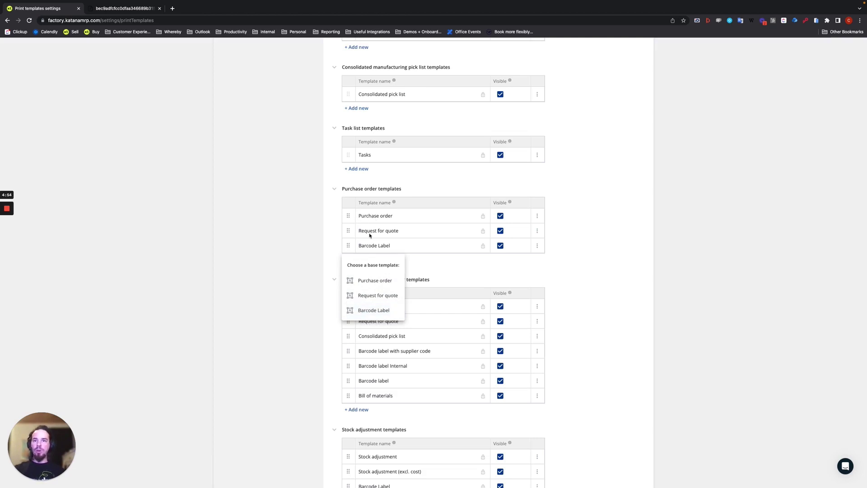
pyautogui.click(278, 250)
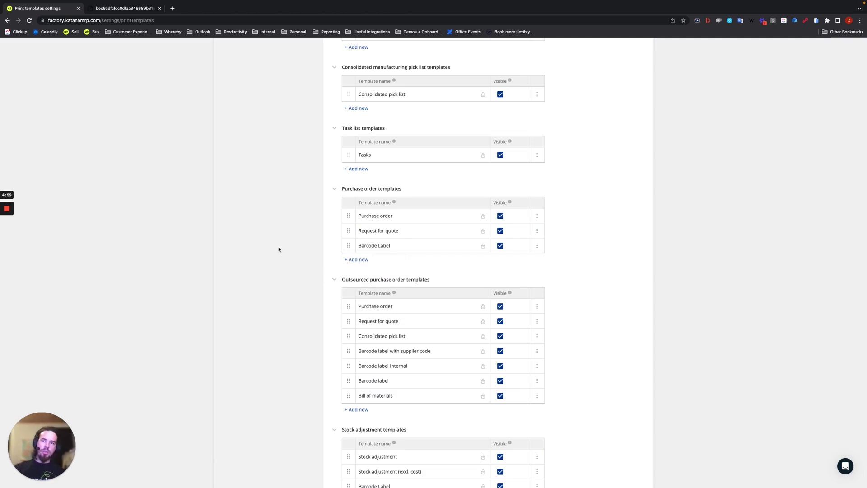
# Create a purchase order template from the Barcode Label base template and rename it "Barcode Label Test1"
pyautogui.click(356, 259)
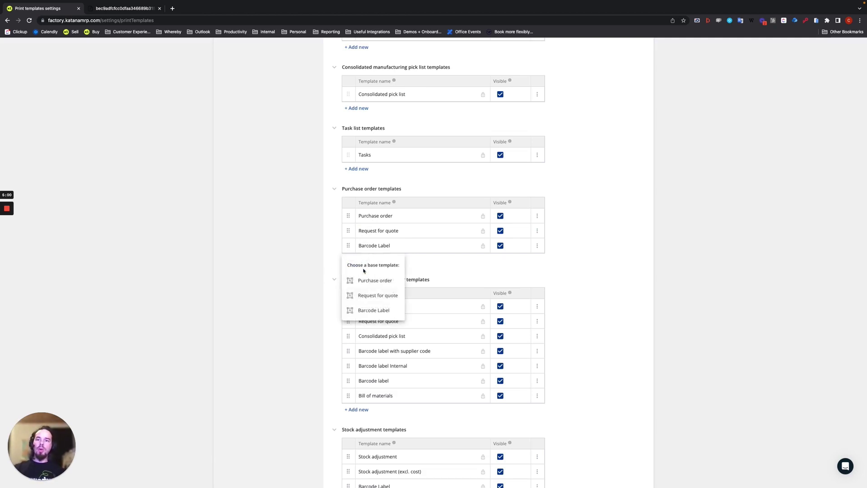
pyautogui.click(371, 311)
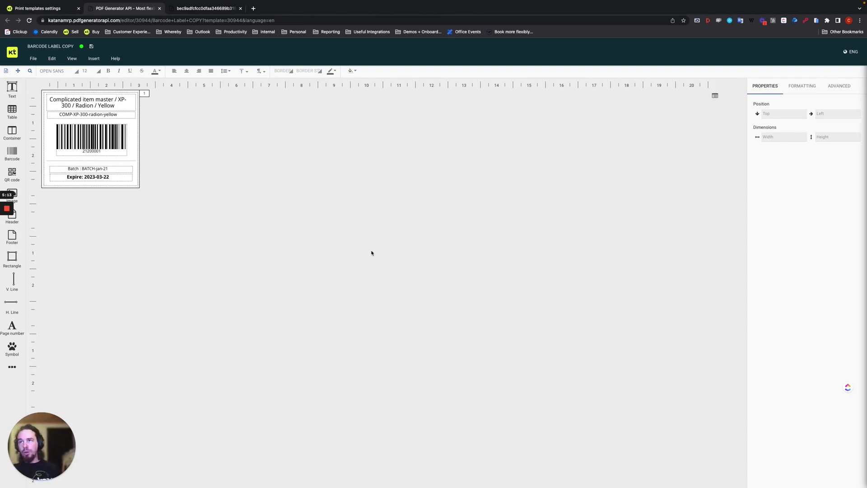
pyautogui.click(50, 46)
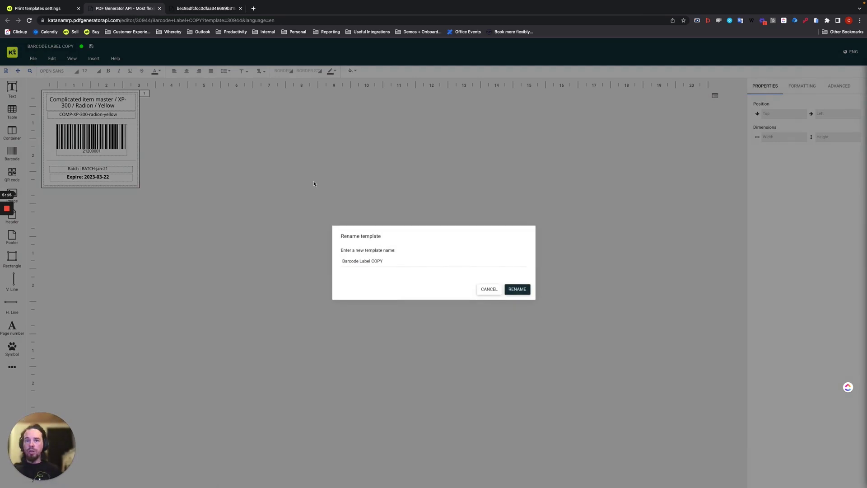
pyautogui.click(399, 260)
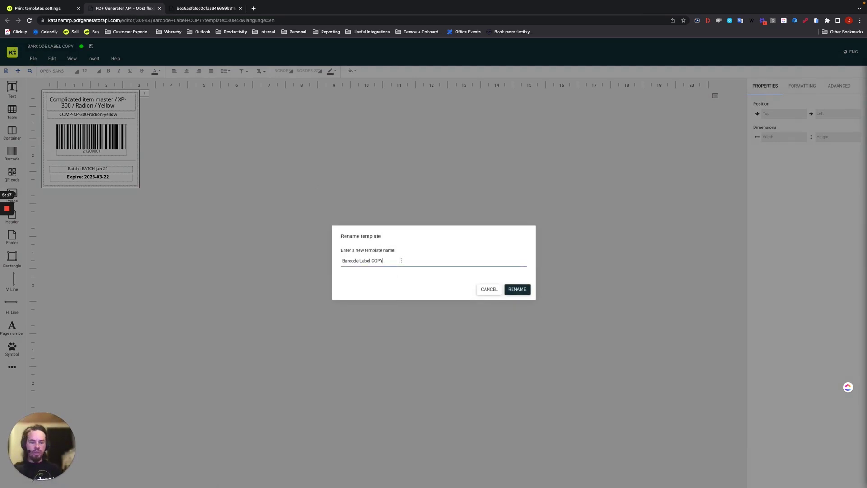
pyautogui.press('BackSpace')
pyautogui.press('BackSpace')
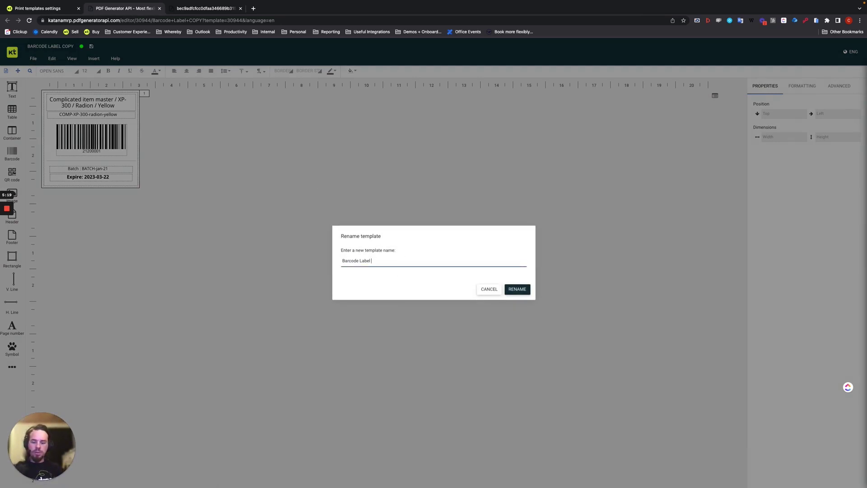
pyautogui.write('Test')
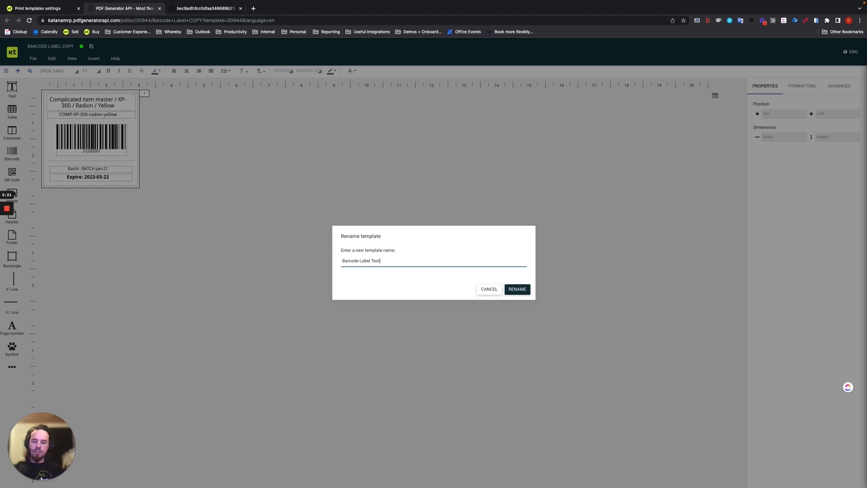
pyautogui.write('1')
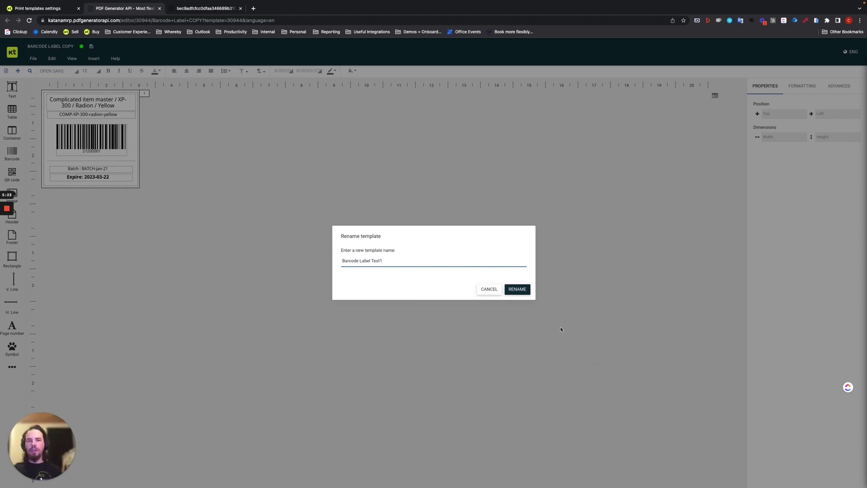
pyautogui.click(518, 292)
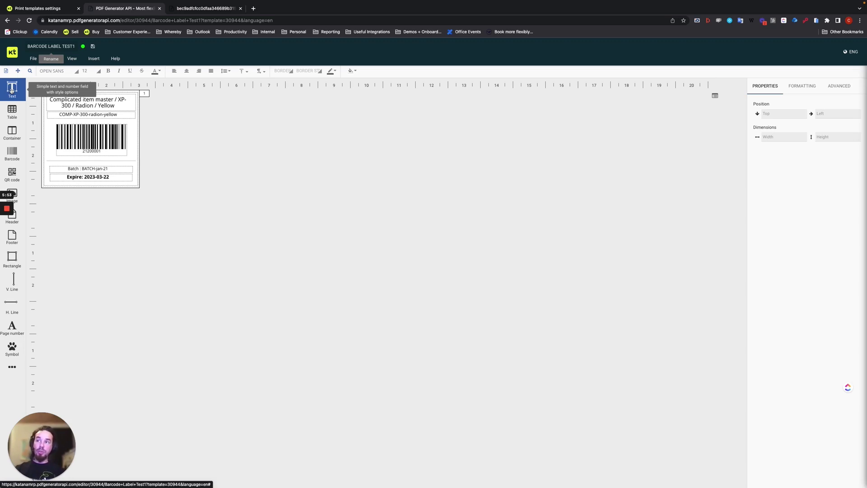
# Add a text component just below the barcode, about 1.84 down and 1.16 across, and open its content for editing
pyautogui.click(12, 90)
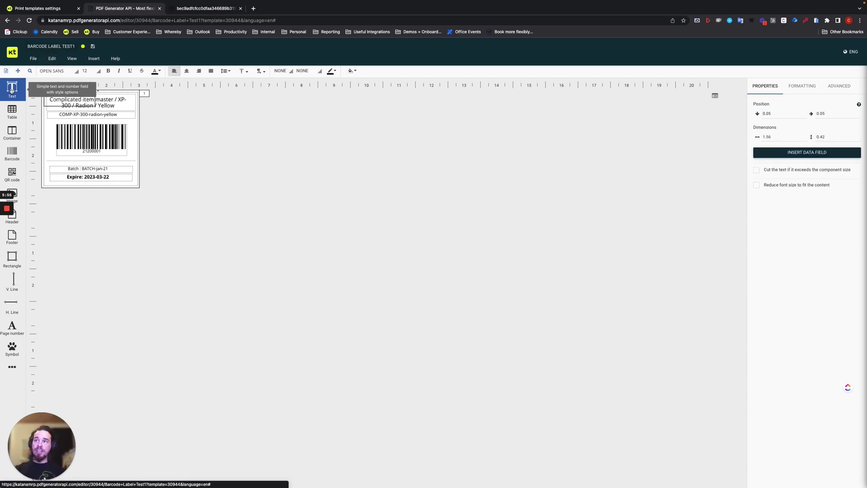
pyautogui.moveTo(54, 104); pyautogui.dragTo(99, 158)
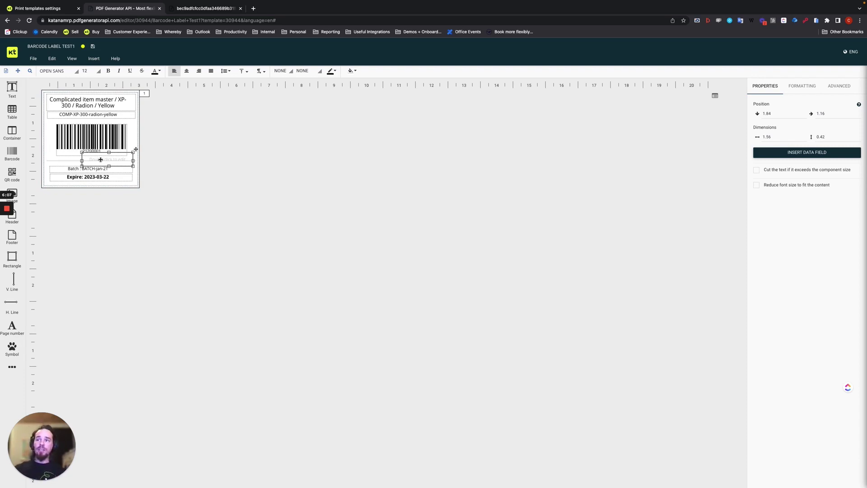
pyautogui.doubleClick(100, 159)
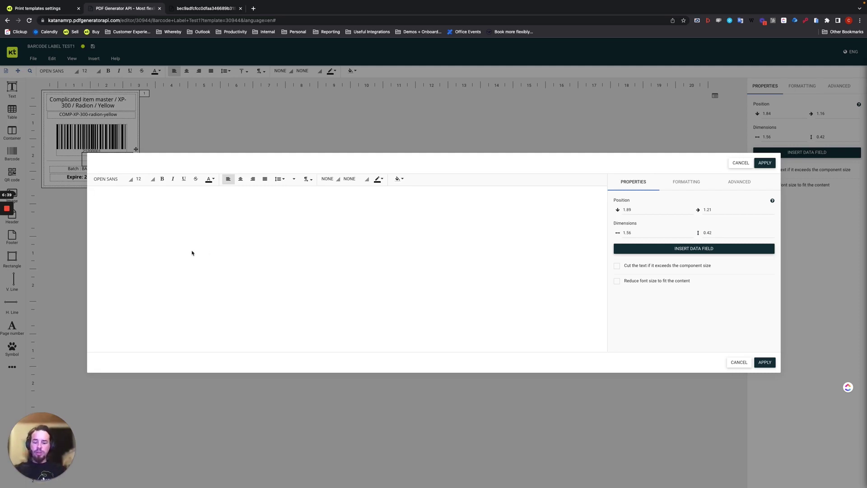
pyautogui.write('test')
pyautogui.press('BackSpace')
pyautogui.press('BackSpace')
pyautogui.press('BackSpace')
pyautogui.press('BackSpace')
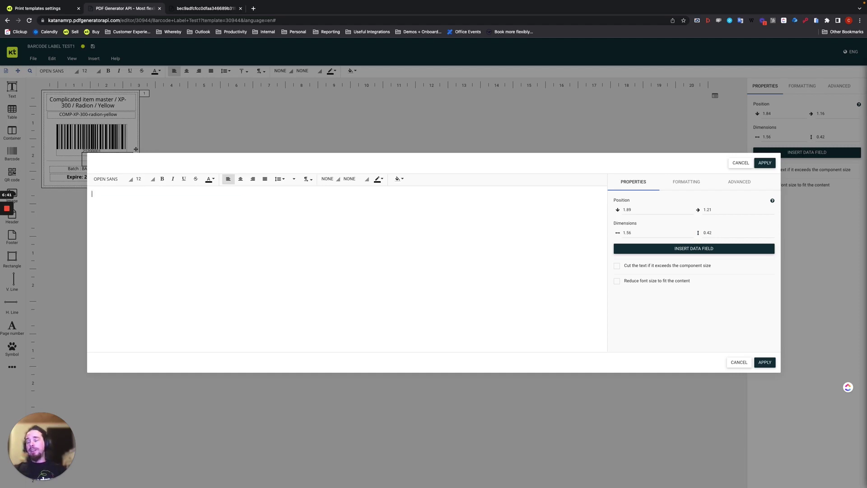
# Enter "NAME: " as the component's text and insert the item_variant_name data field after it
pyautogui.write('NAME:')
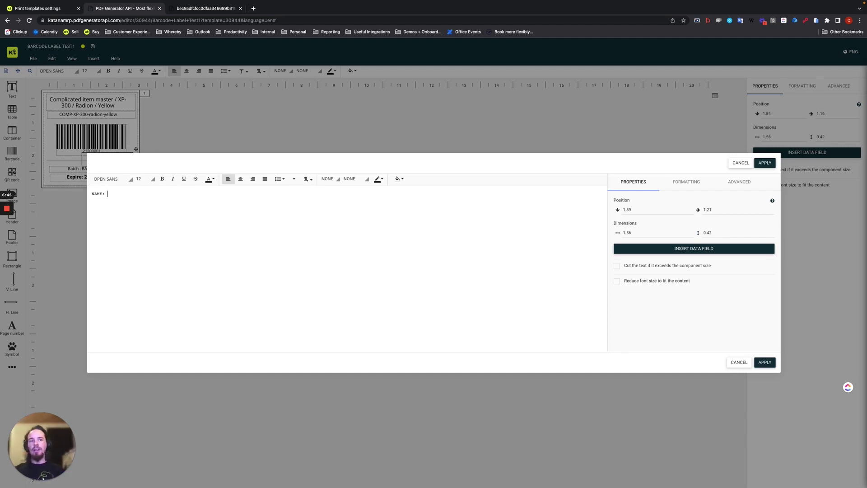
pyautogui.click(684, 249)
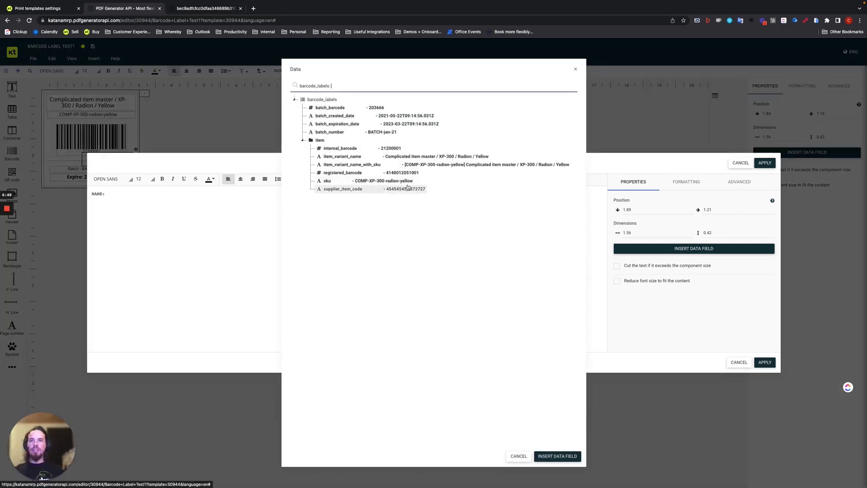
pyautogui.click(342, 158)
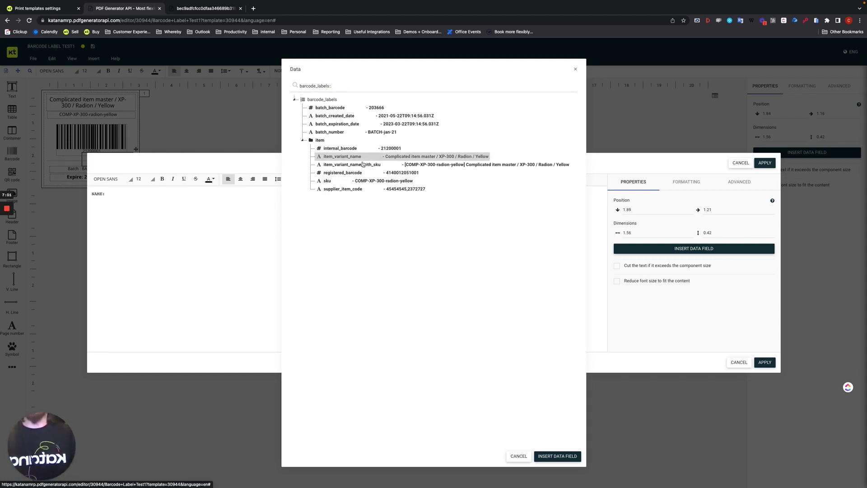
pyautogui.click(557, 456)
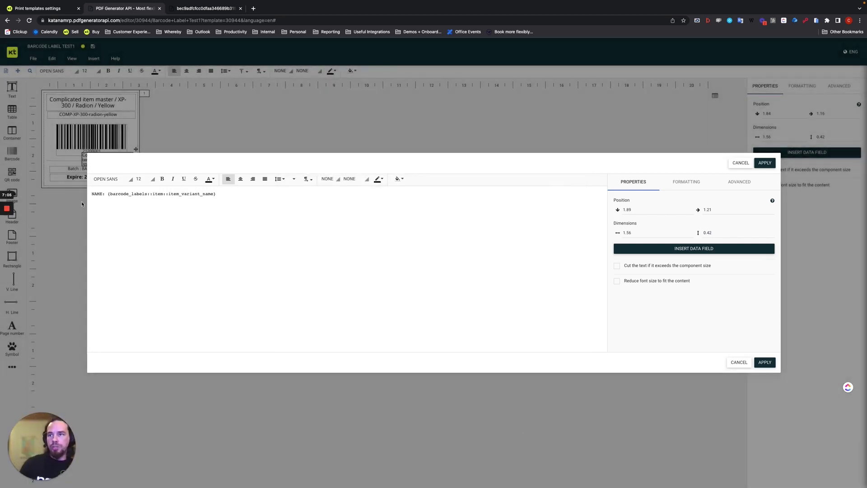
# Apply the "NAME: " text content and remove that text component from below the barcode
pyautogui.click(765, 362)
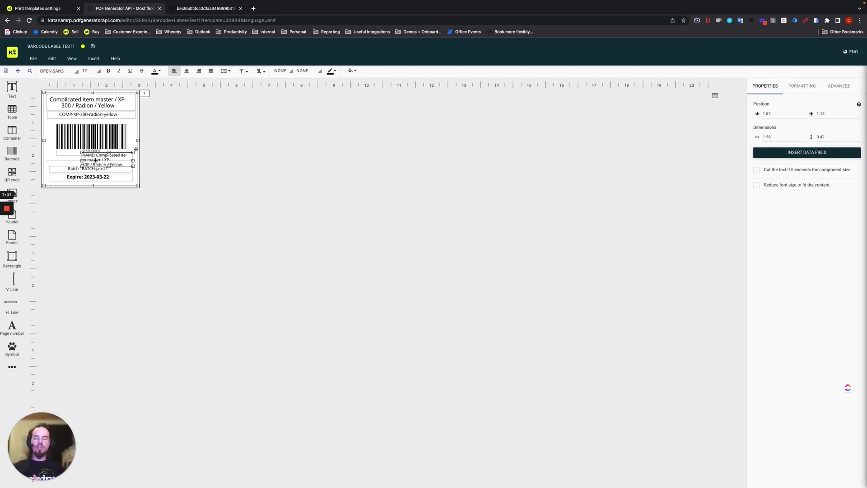
pyautogui.rightClick(95, 160)
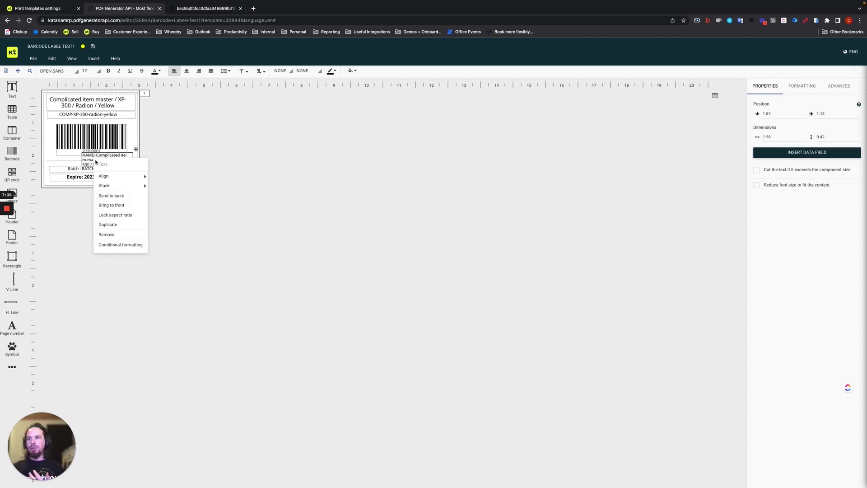
pyautogui.click(107, 234)
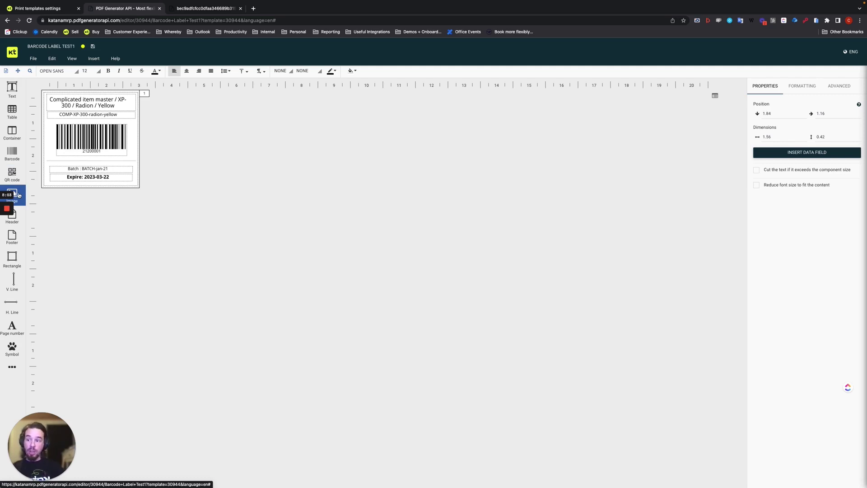
# Examine the item name component's properties, available data fields, formatting and advanced options
pyautogui.moveTo(10, 228)
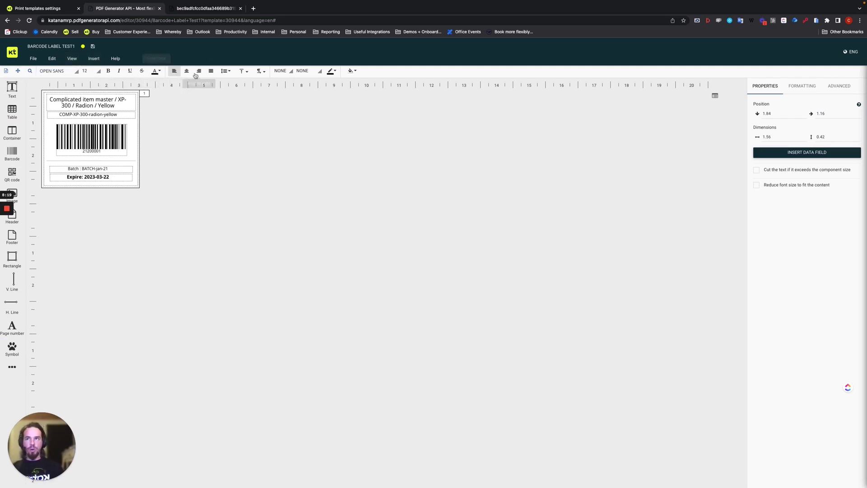
pyautogui.click(89, 100)
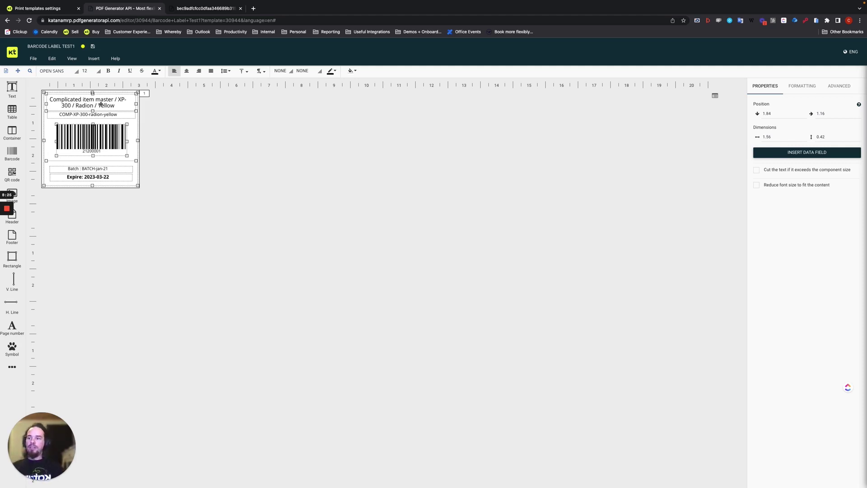
pyautogui.click(84, 177)
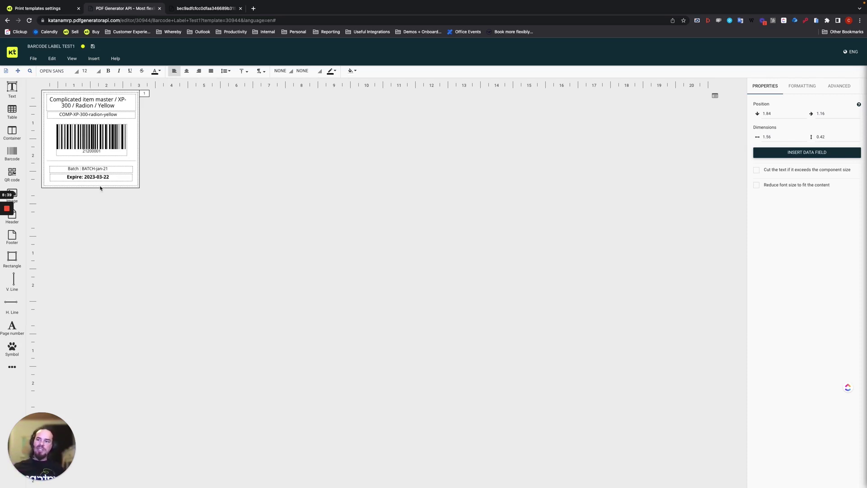
pyautogui.click(91, 104)
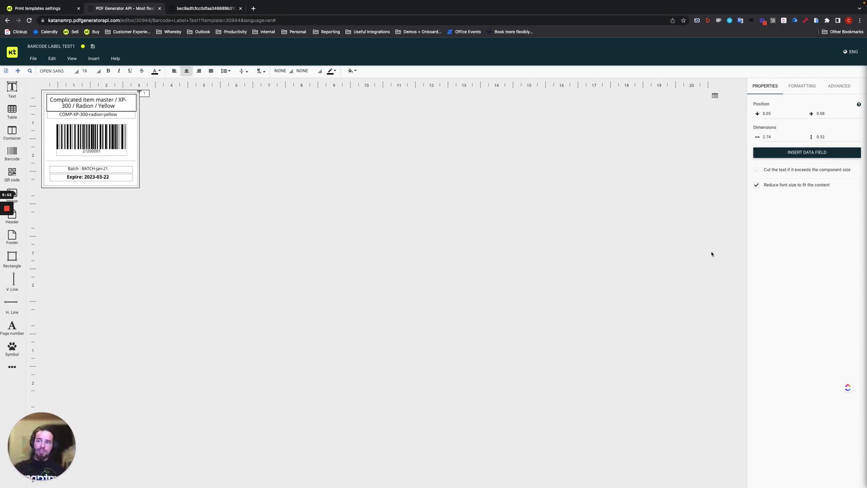
pyautogui.click(810, 153)
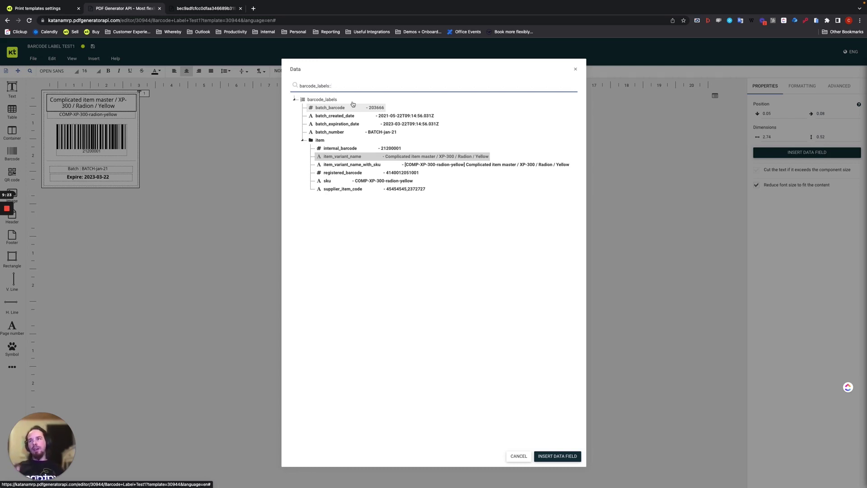
pyautogui.click(575, 69)
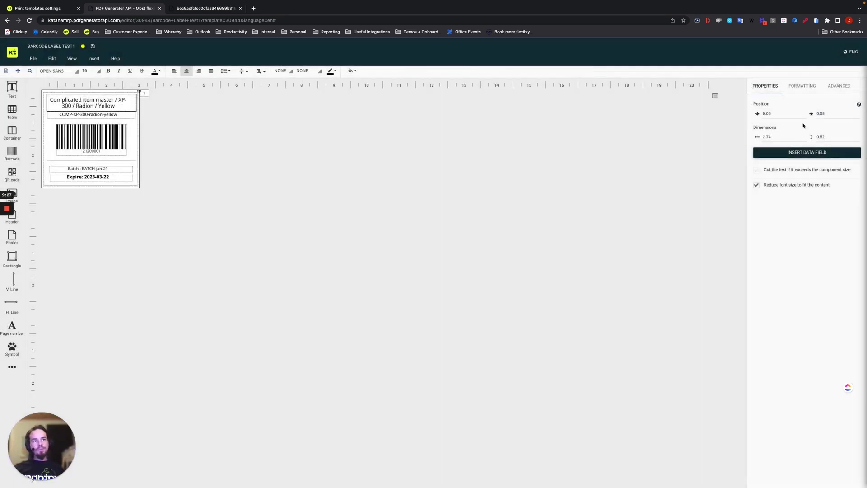
pyautogui.click(802, 86)
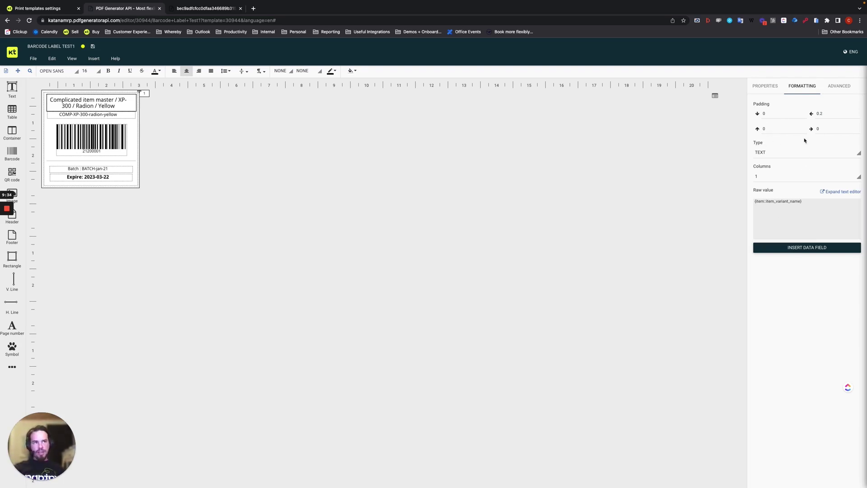
pyautogui.click(839, 85)
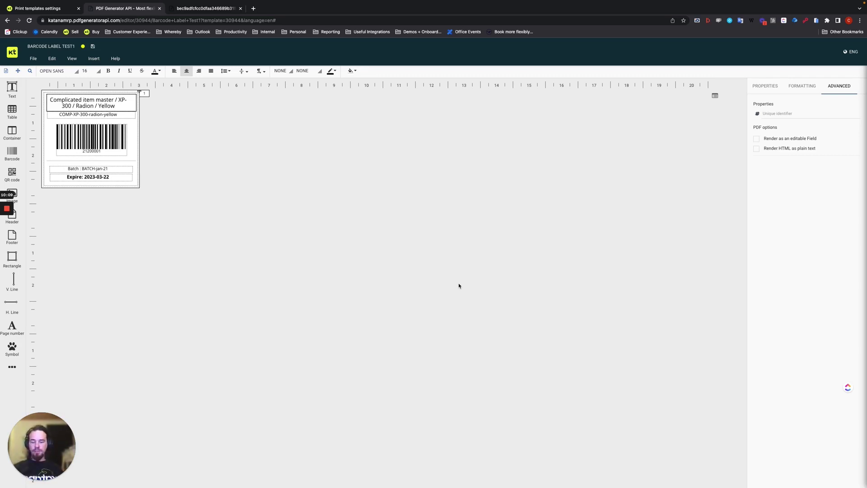
# Set the label page to 6 wide by 6 high in centimetres and apply the page setup
pyautogui.click(7, 71)
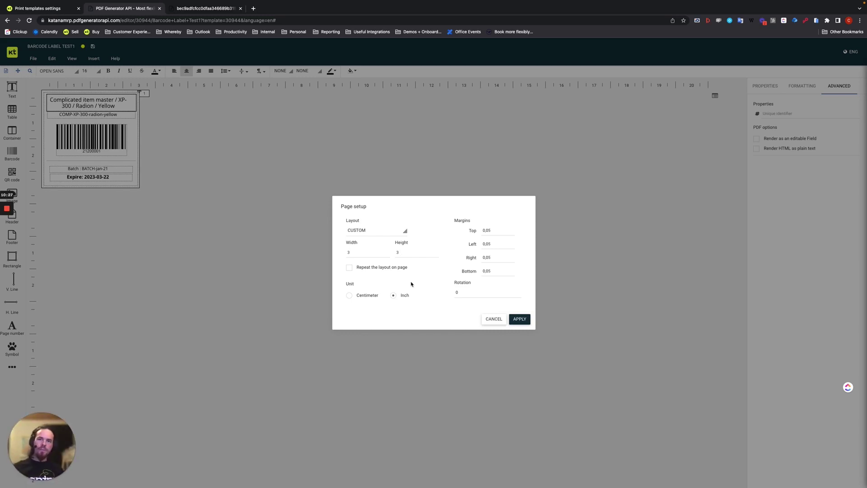
pyautogui.click(349, 252)
pyautogui.write('3')
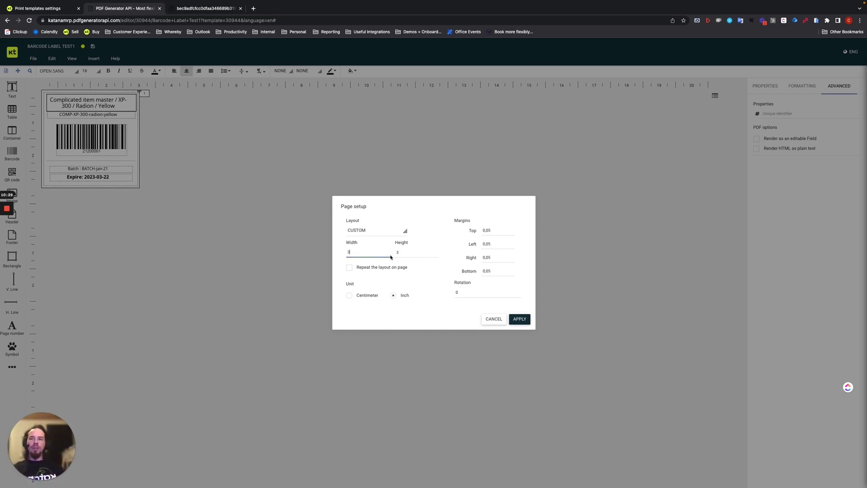
pyautogui.press('BackSpace')
pyautogui.write('6')
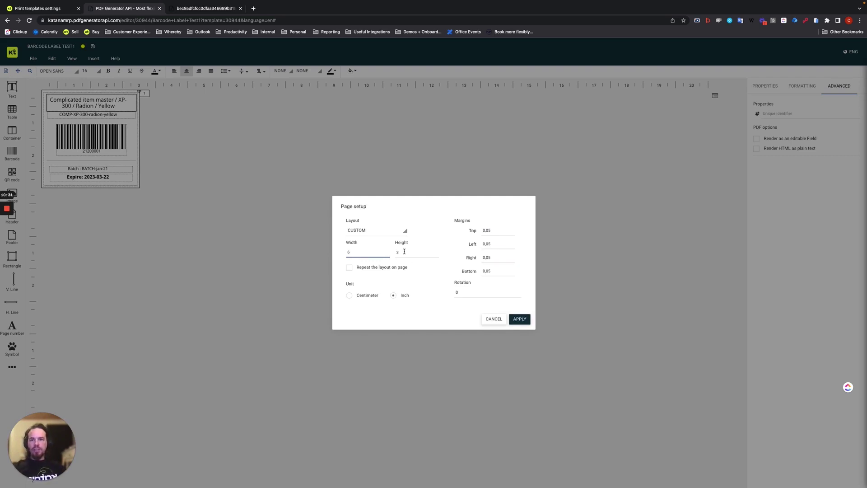
pyautogui.click(404, 251)
pyautogui.press('BackSpace')
pyautogui.write('6')
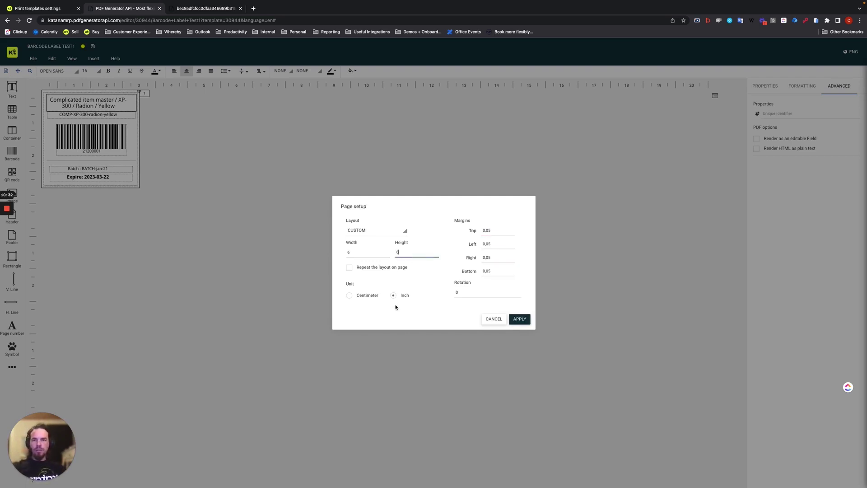
pyautogui.click(429, 327)
pyautogui.click(349, 295)
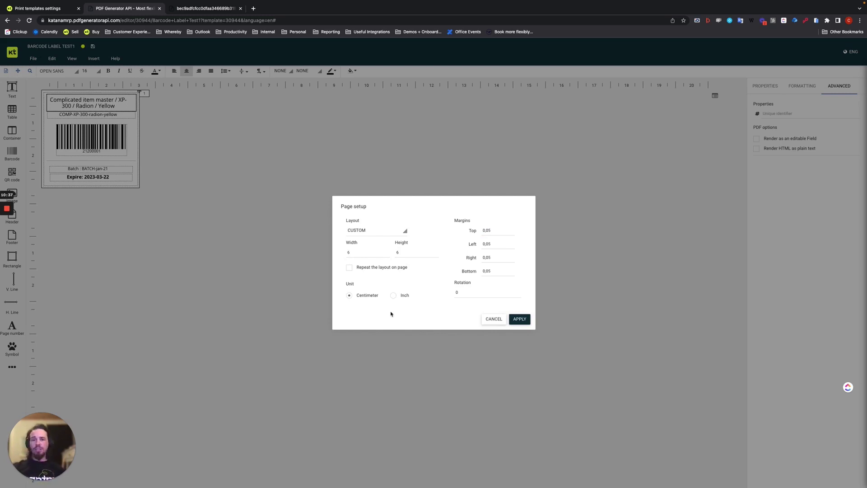
pyautogui.click(519, 320)
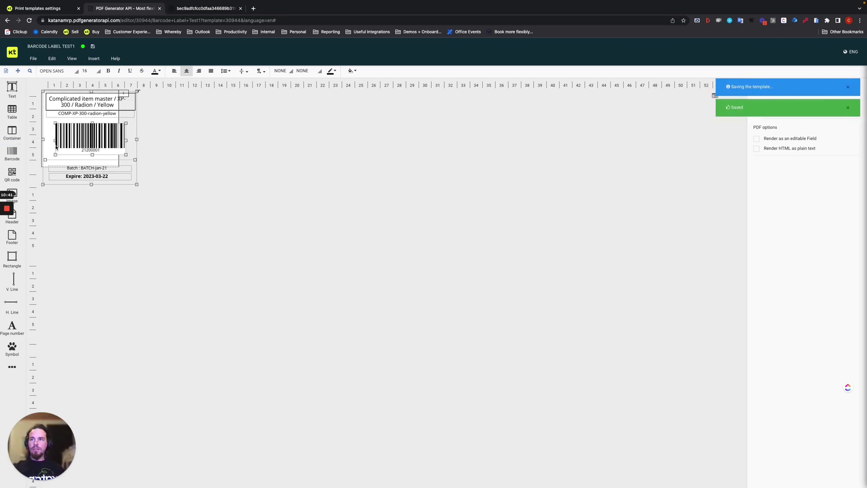
# Shrink the label's outer border rectangle to fit inside the 6 by 6 cm page
pyautogui.click(94, 169)
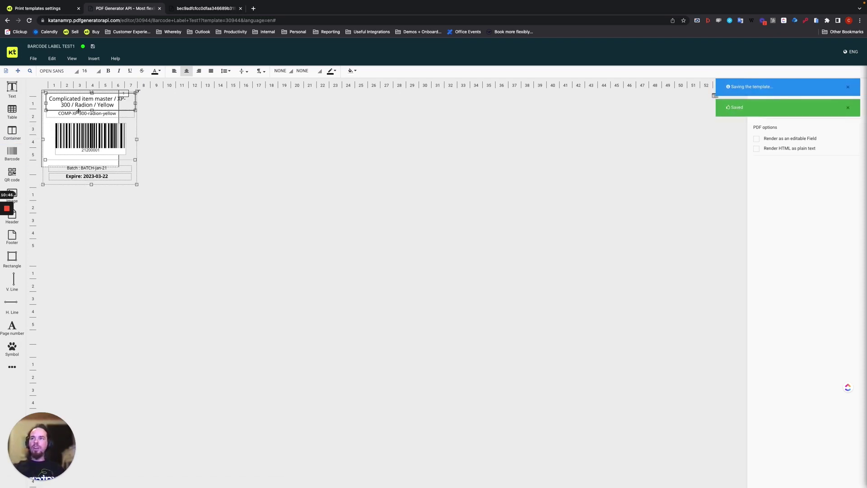
pyautogui.scroll(5, 95, 122)
pyautogui.hscroll(-3, 78, 111)
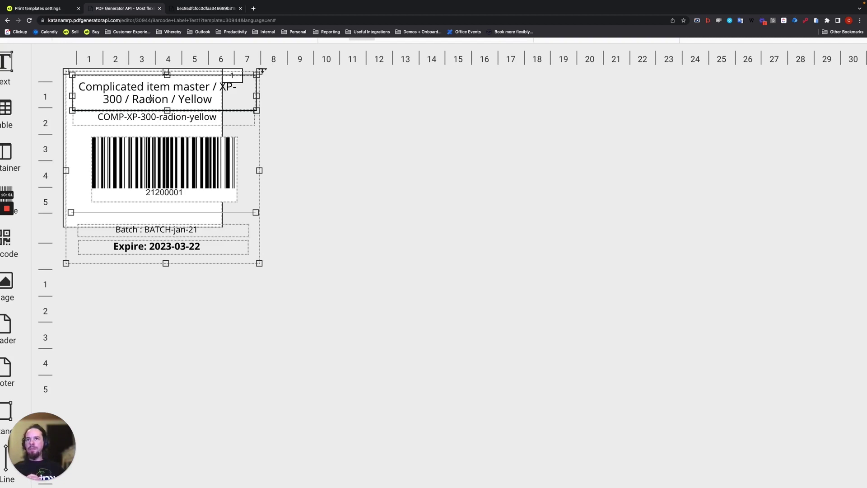
pyautogui.click(174, 169)
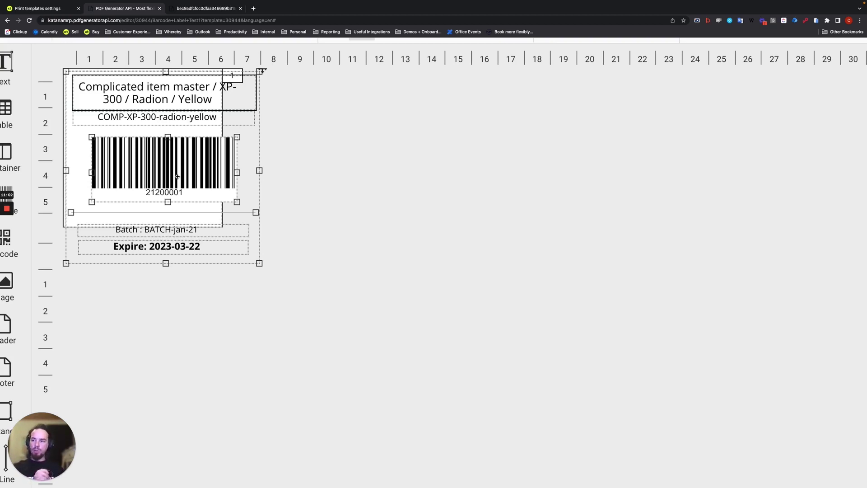
pyautogui.hscroll(-2, 178, 177)
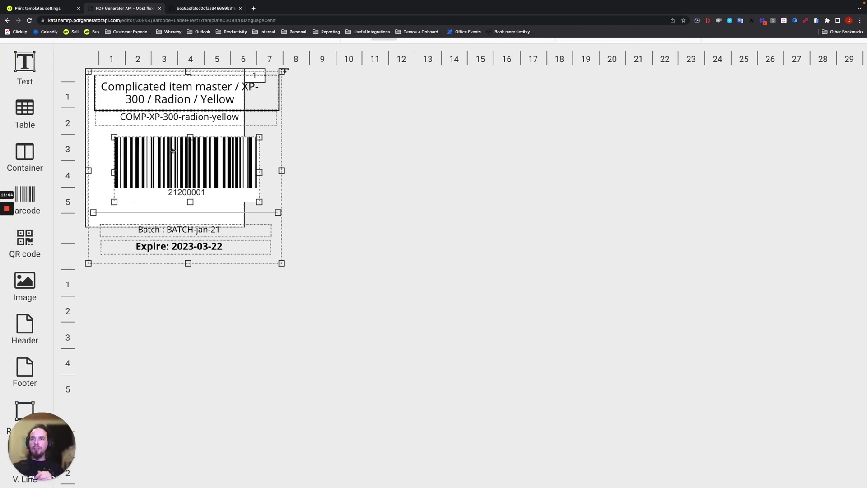
pyautogui.click(138, 93)
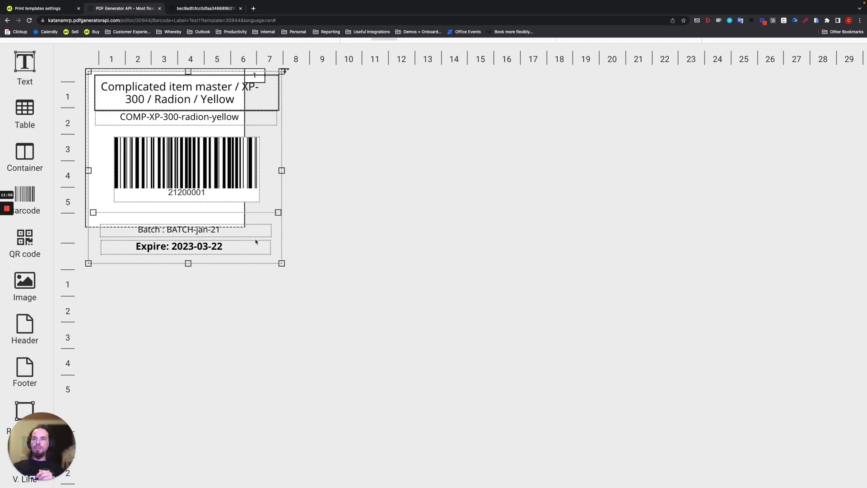
pyautogui.moveTo(281, 263); pyautogui.dragTo(242, 223)
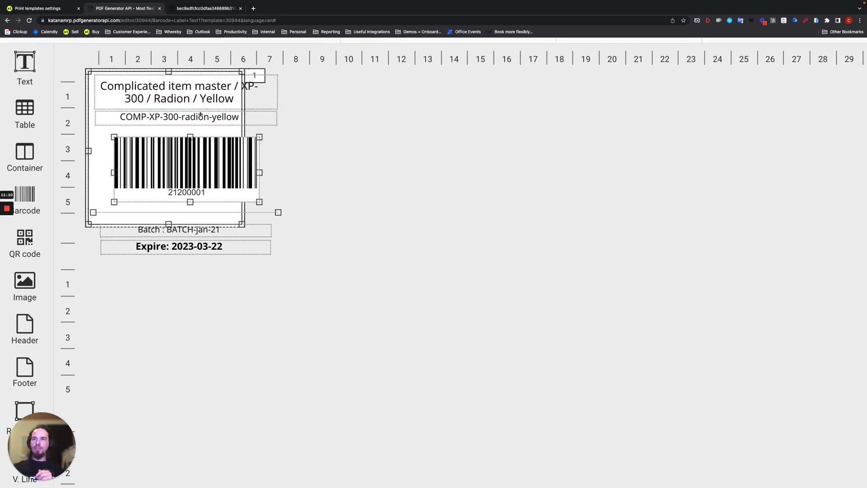
# Move and resize the item name text to fit inside the border, and narrow the SKU text box to the page width
pyautogui.click(187, 91)
pyautogui.moveTo(188, 92); pyautogui.dragTo(241, 93)
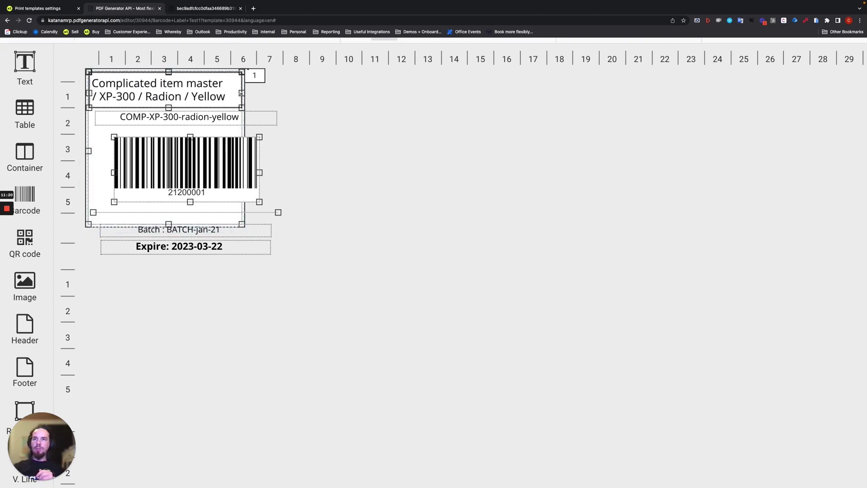
pyautogui.moveTo(168, 107); pyautogui.dragTo(168, 103)
pyautogui.click(163, 118)
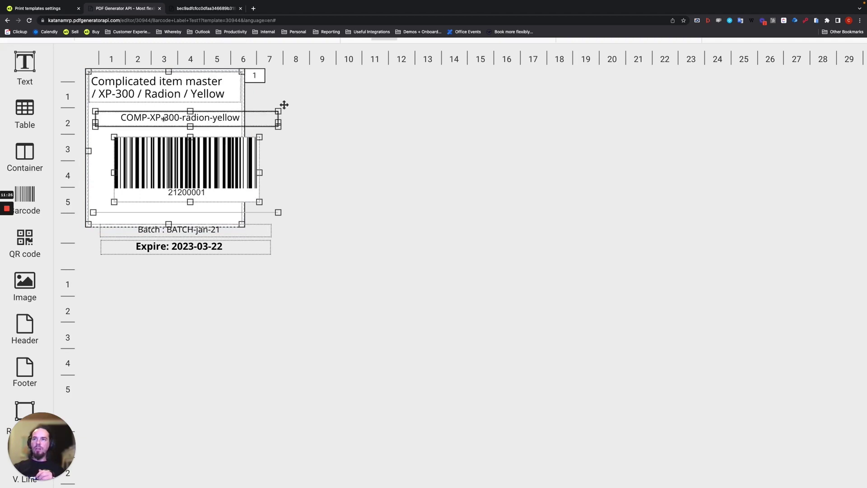
pyautogui.moveTo(275, 121); pyautogui.dragTo(243, 121)
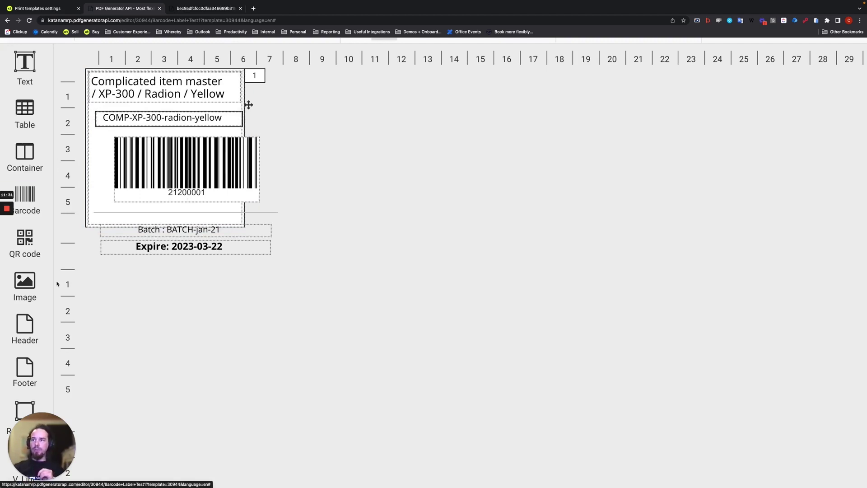
pyautogui.moveTo(5, 217)
pyautogui.click(7, 235)
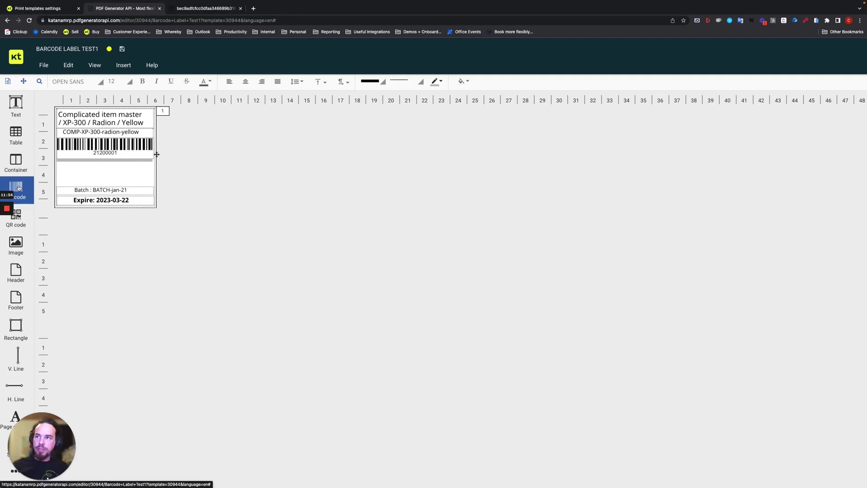
# Add a second barcode component about 5.64 by 1.32 cm between the existing barcode and the batch text, and select it
pyautogui.moveTo(18, 190); pyautogui.dragTo(152, 177)
pyautogui.click(136, 234)
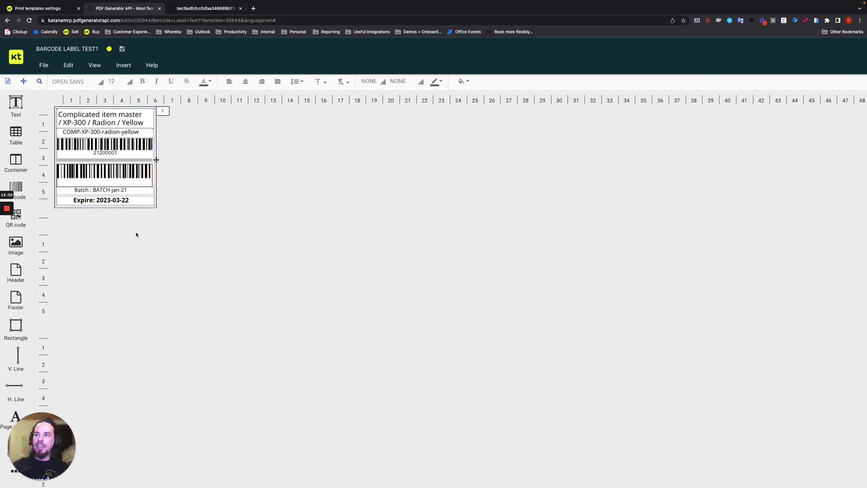
pyautogui.click(105, 175)
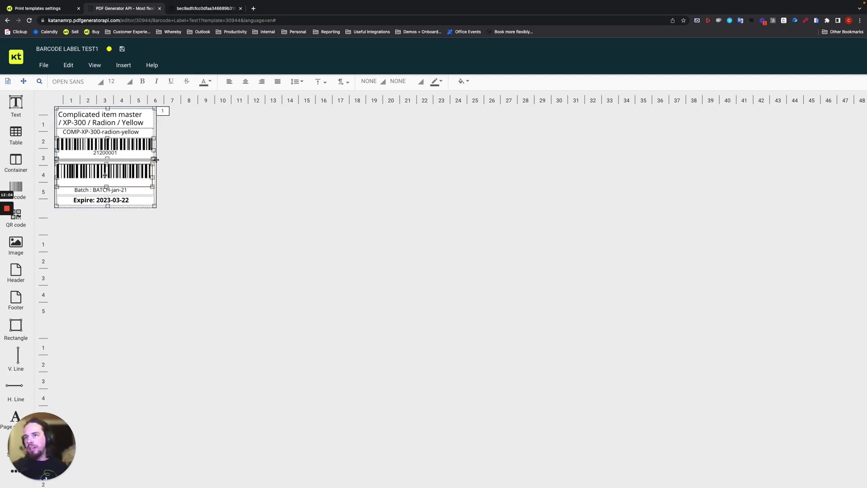
pyautogui.rightClick(102, 172)
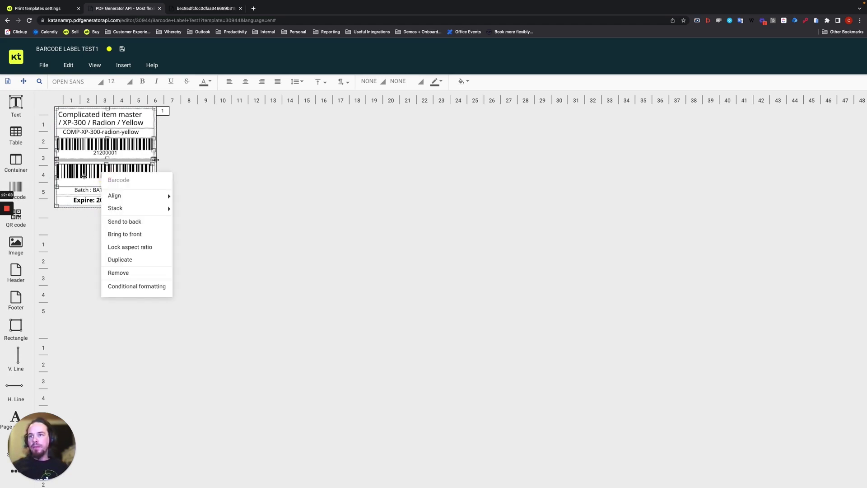
pyautogui.click(84, 175)
pyautogui.click(84, 175)
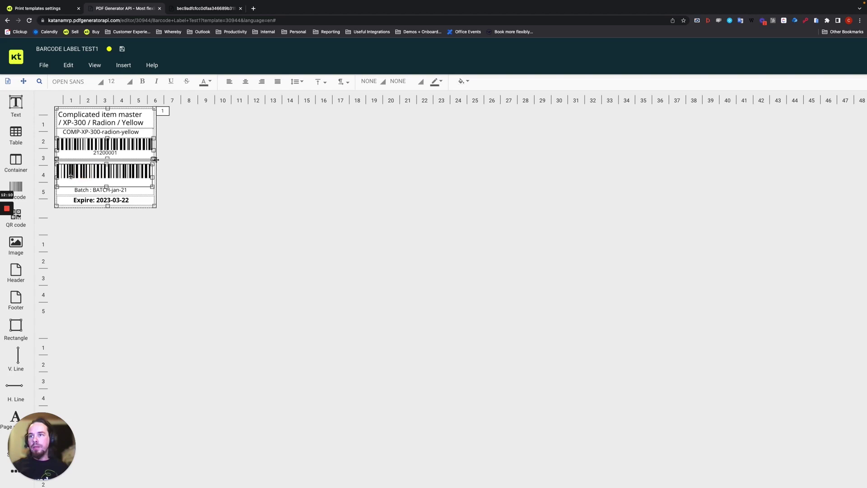
# Set the second barcode's value to the batch_barcode data field
pyautogui.scroll(-3, 9, 236)
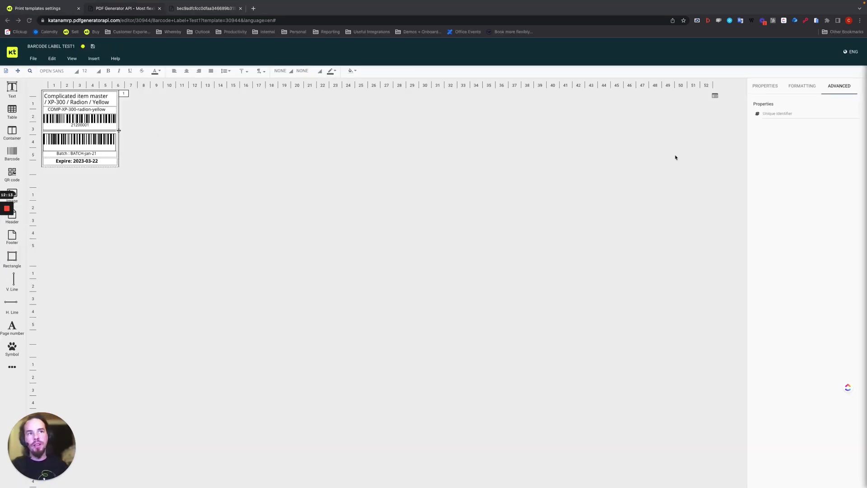
pyautogui.click(765, 86)
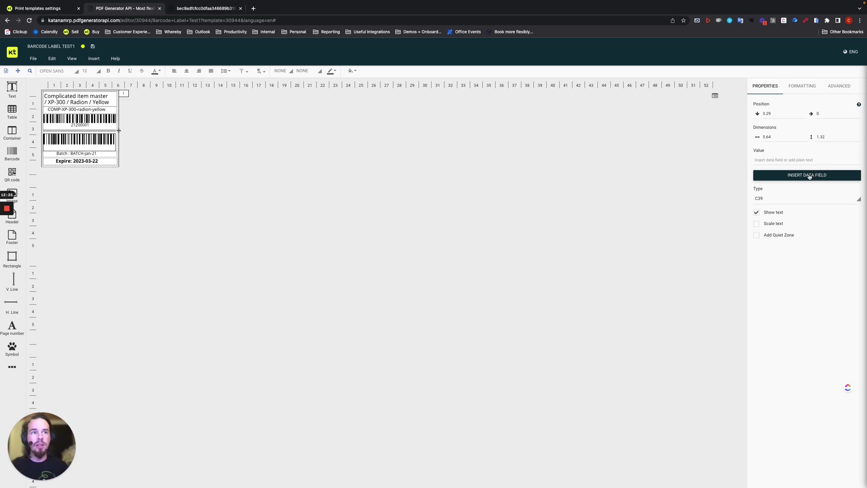
pyautogui.click(810, 177)
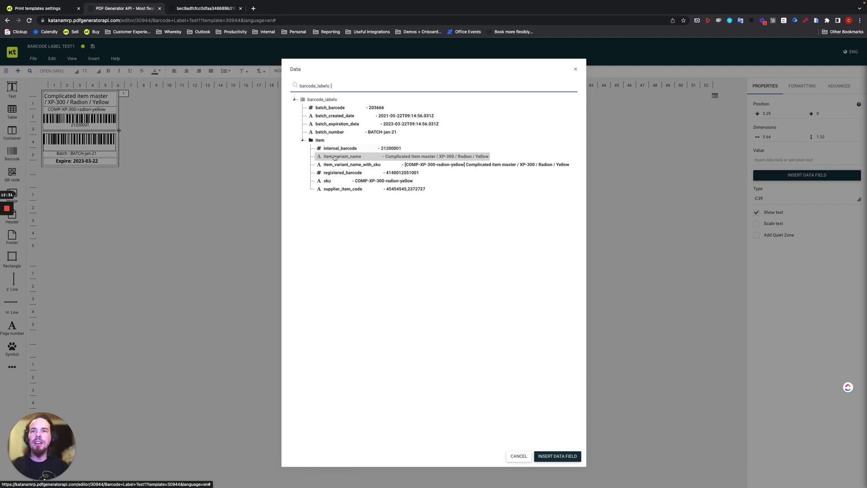
pyautogui.click(324, 108)
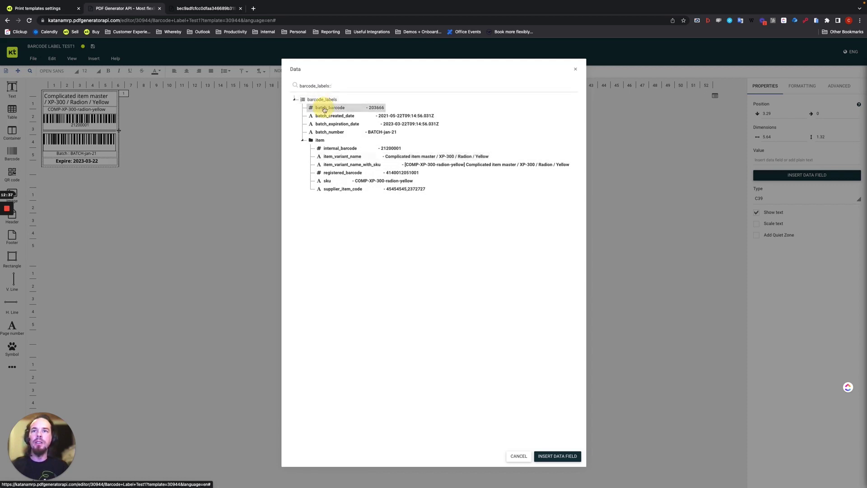
pyautogui.click(560, 455)
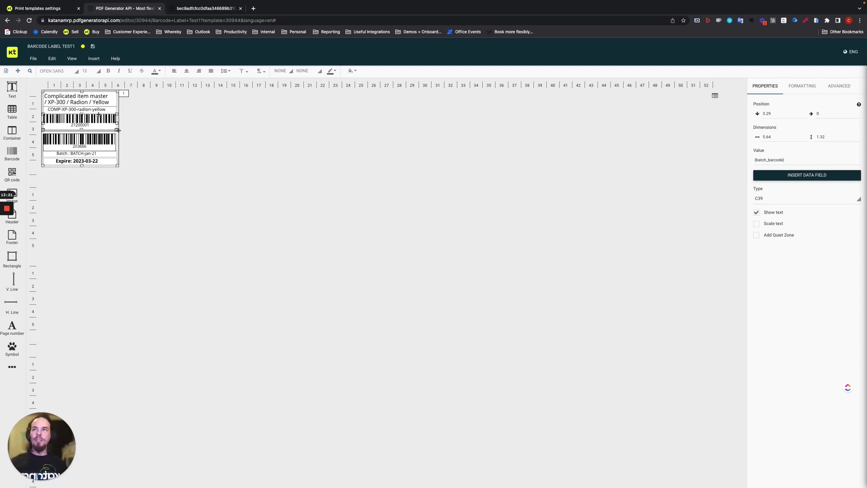
# Switch to Katana's print template settings and make the Barcode Label Test1 purchase order template visible
pyautogui.click(40, 9)
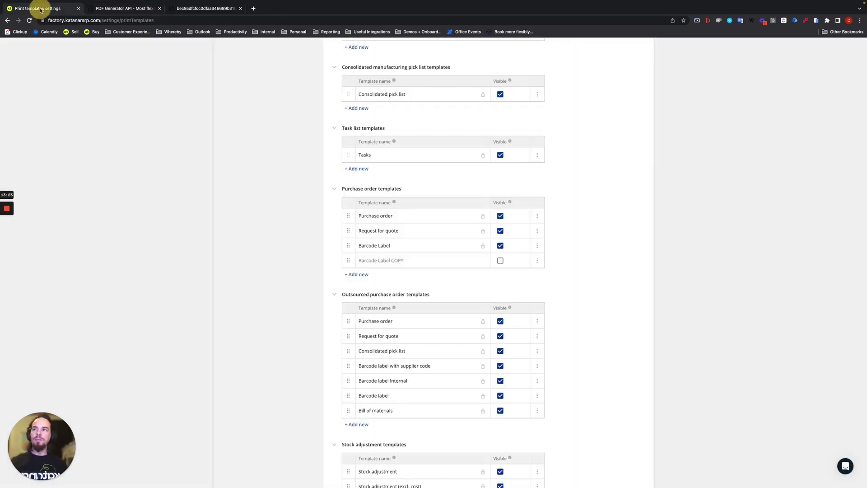
pyautogui.scroll(10, 163, 210)
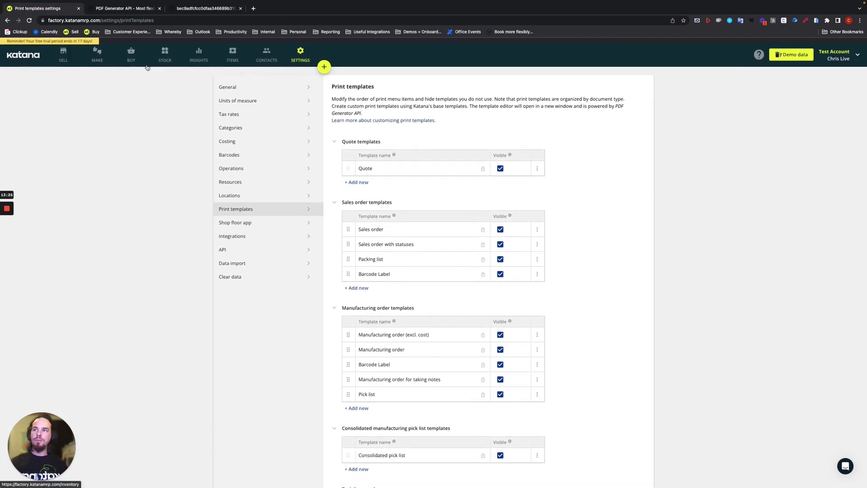
pyautogui.moveTo(7, 221)
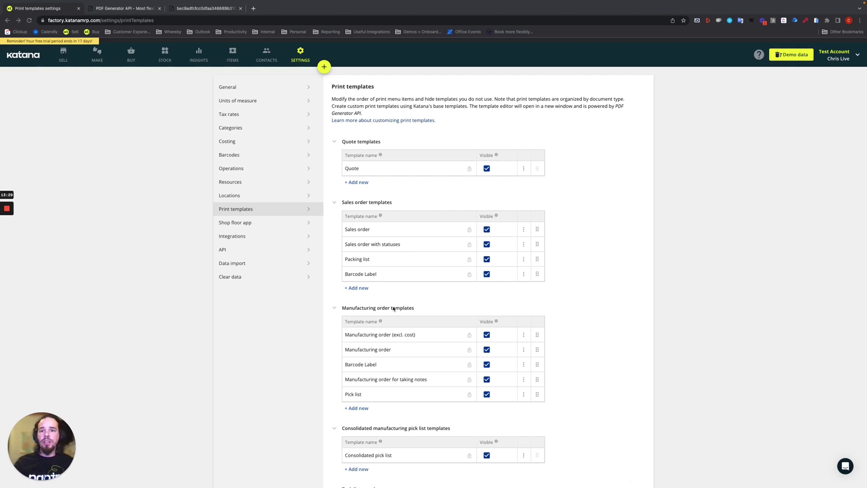
pyautogui.scroll(-10, 414, 320)
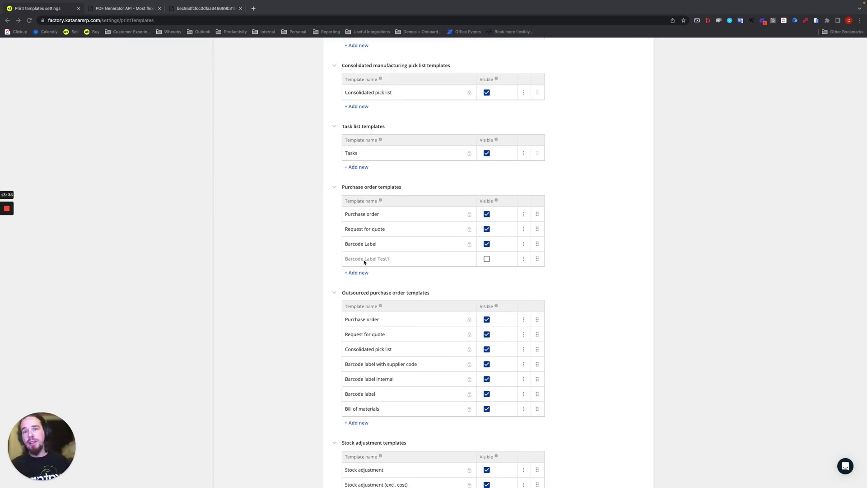
pyautogui.click(487, 259)
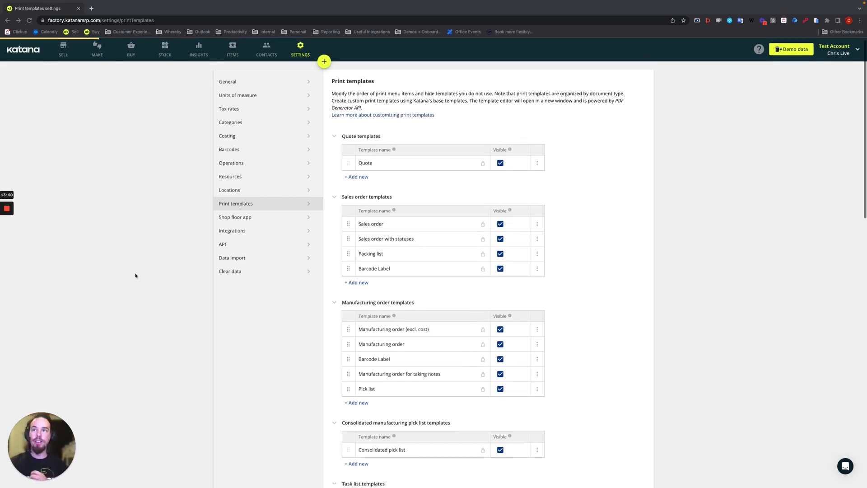
# Generate the Barcode Label Test1 printout for the Coffee Bean Farmer purchase order and check its barcodes, batch and expiry lines
pyautogui.scroll(-10, 136, 275)
pyautogui.scroll(10, 135, 274)
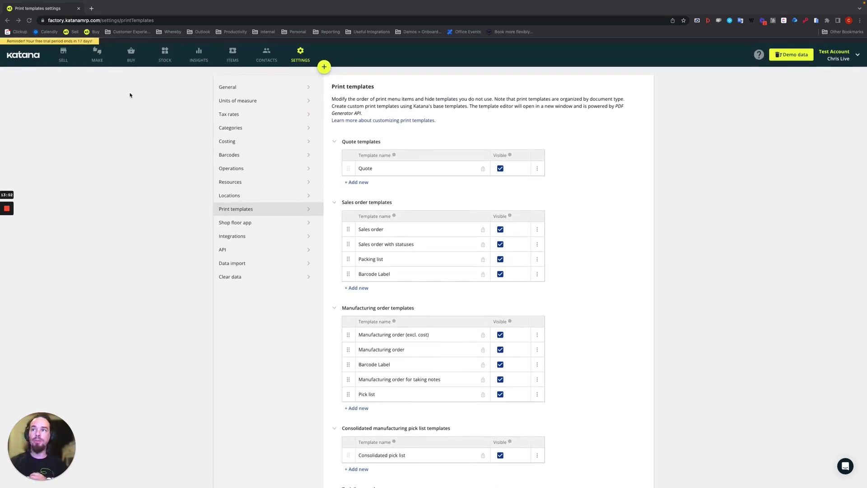
pyautogui.click(131, 56)
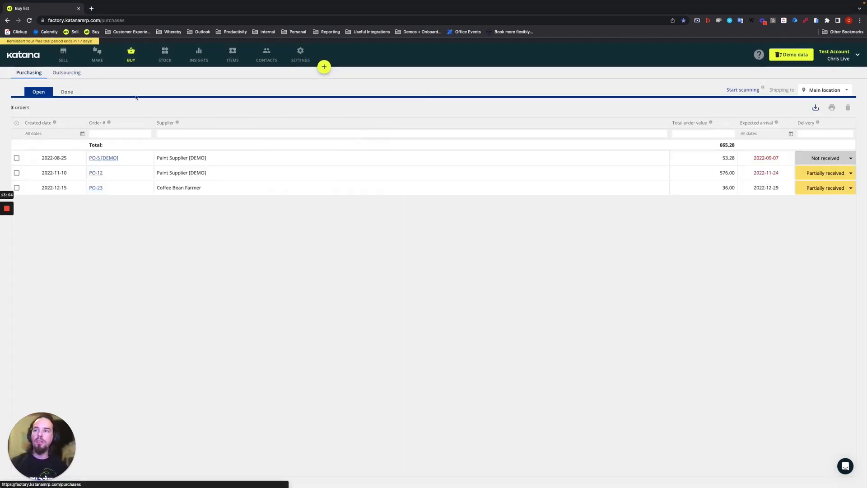
pyautogui.click(100, 188)
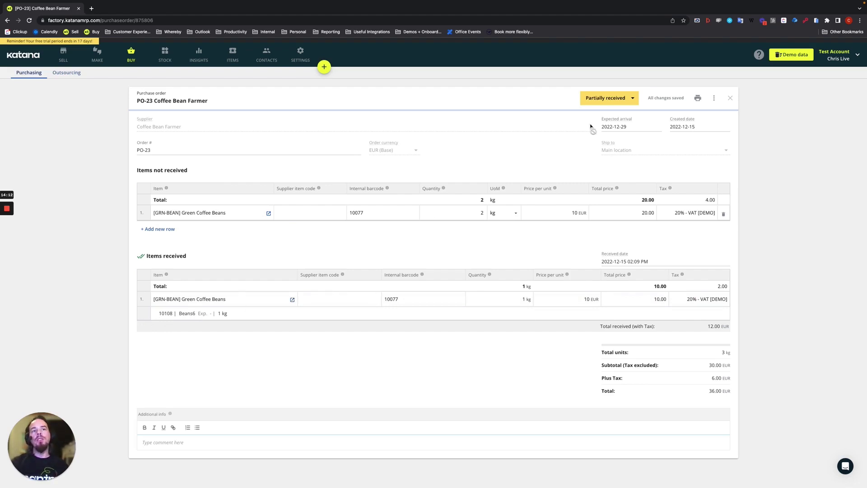
pyautogui.click(698, 99)
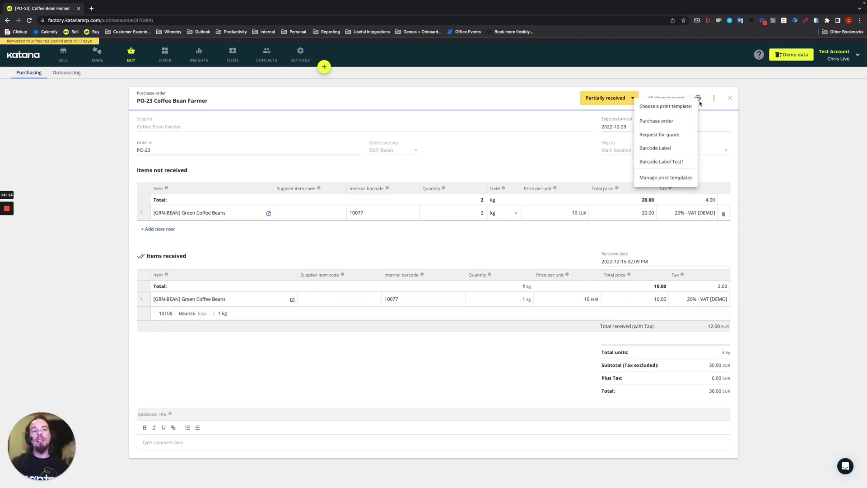
pyautogui.click(666, 165)
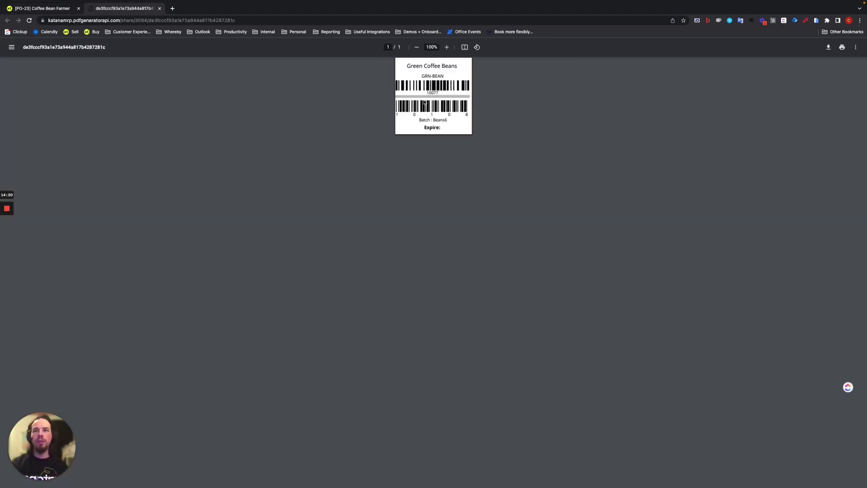
pyautogui.scroll(10, 425, 102)
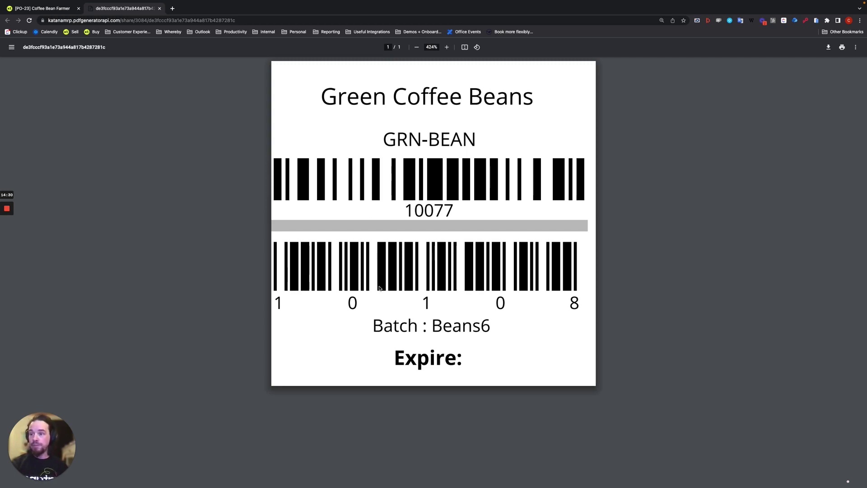
pyautogui.moveTo(374, 325); pyautogui.dragTo(489, 325)
pyautogui.moveTo(396, 358); pyautogui.dragTo(471, 359)
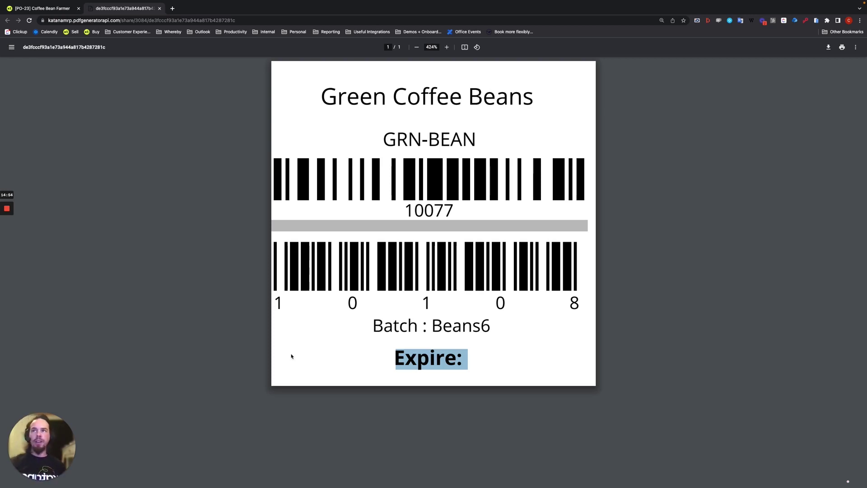
pyautogui.click(236, 294)
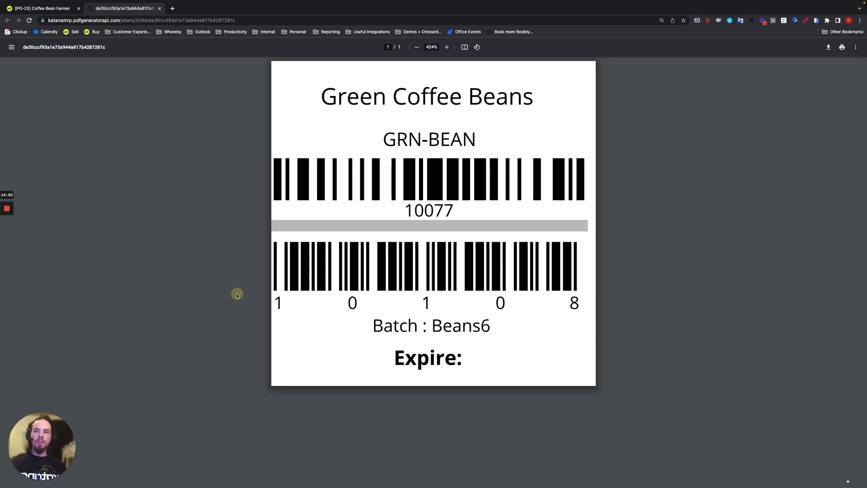
# Return to Katana and set the expiration date of the Green Coffee Beans batch Beans6 to 2022-12-22 in the batch stock
pyautogui.click(52, 9)
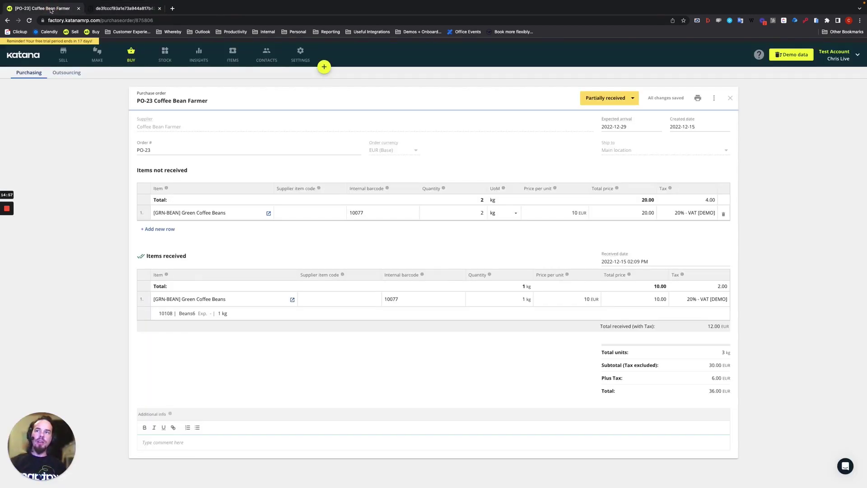
pyautogui.click(166, 56)
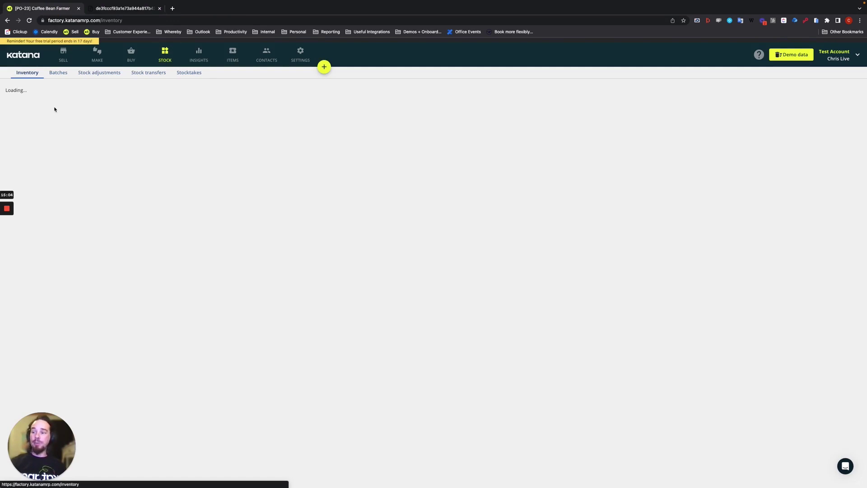
pyautogui.click(58, 73)
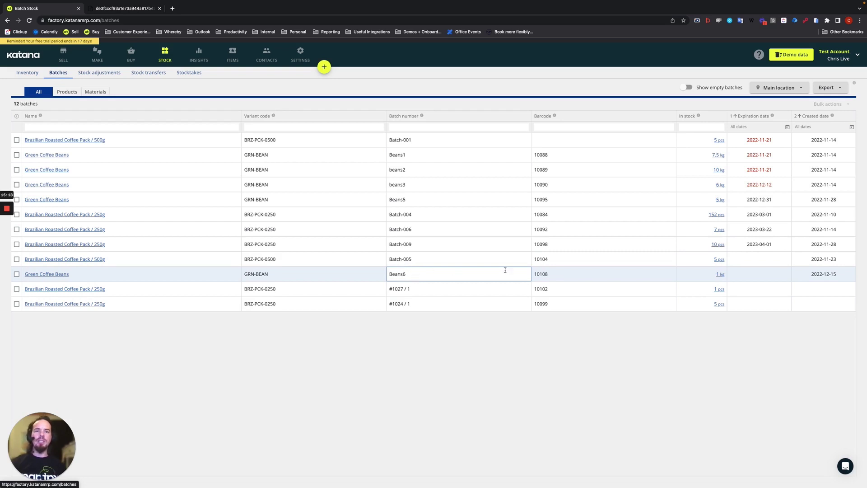
pyautogui.click(749, 276)
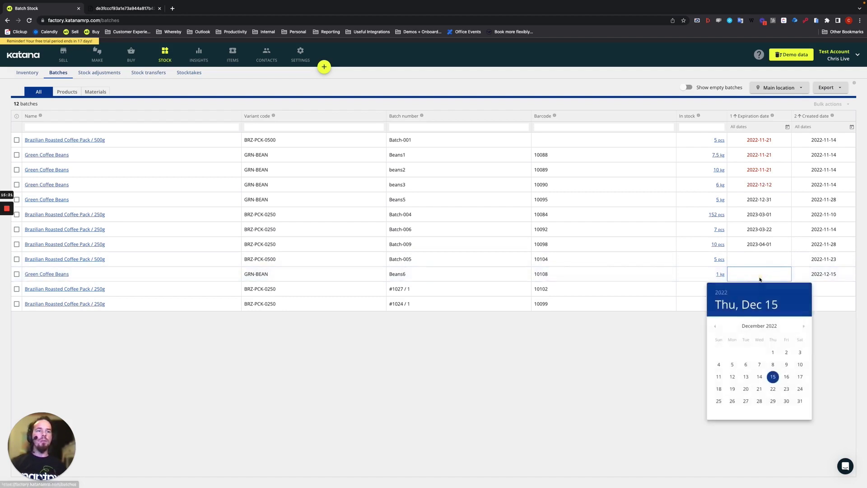
pyautogui.click(772, 388)
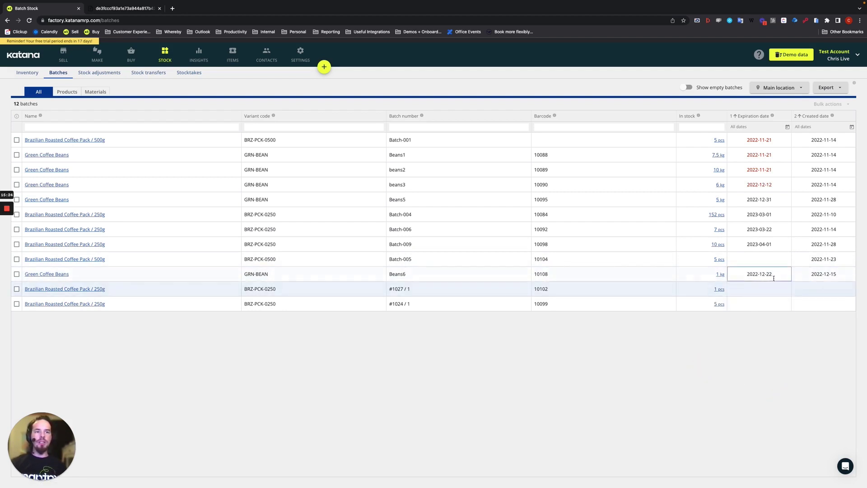
# Reopen the Coffee Bean Farmer purchase order, generate the Barcode Label Test1 printout again and check its expiry date
pyautogui.click(127, 58)
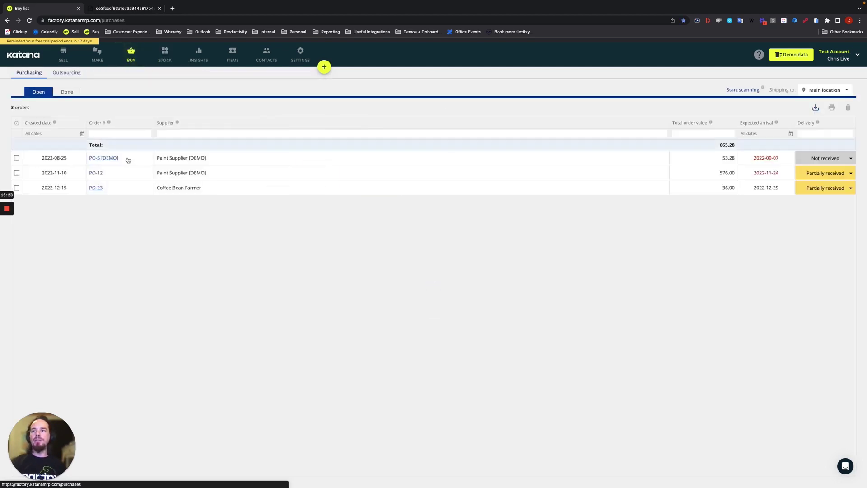
pyautogui.click(122, 188)
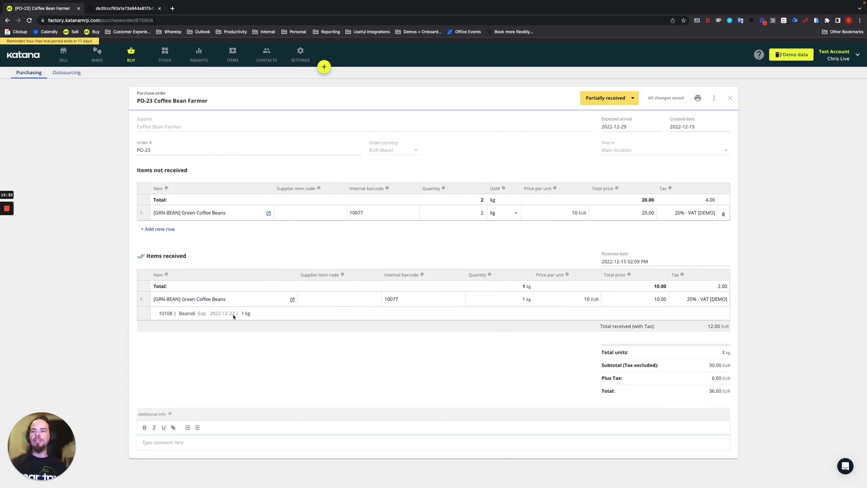
pyautogui.click(697, 98)
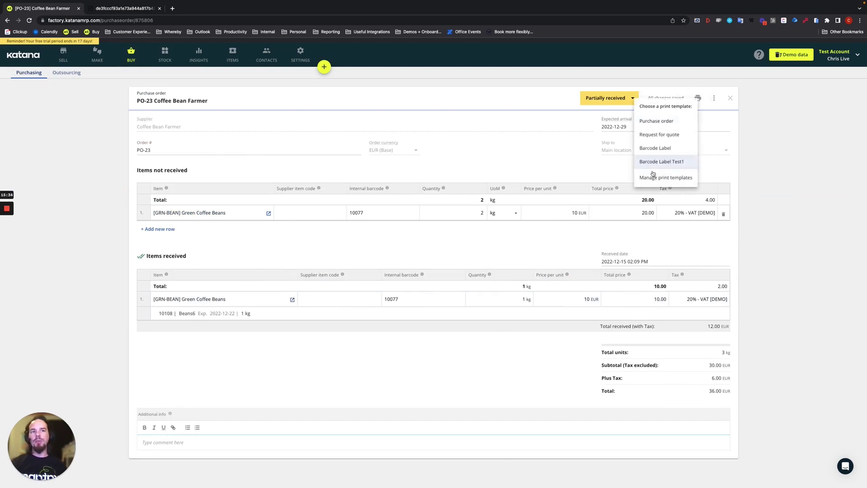
pyautogui.click(655, 163)
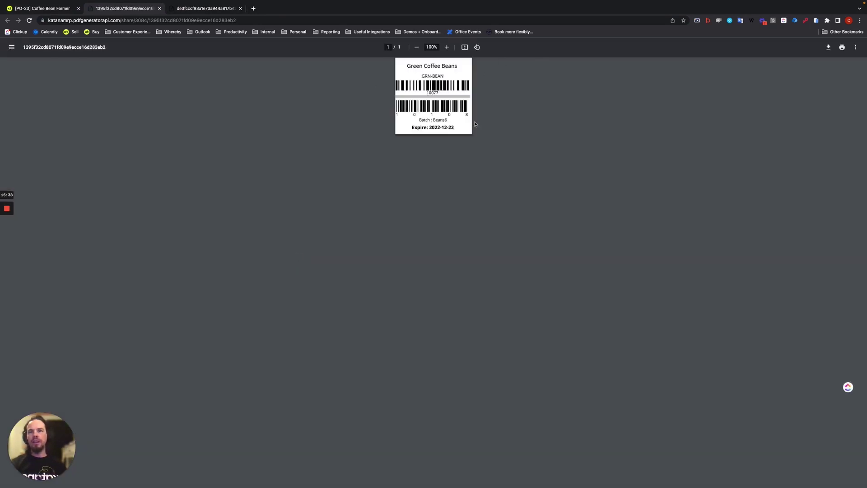
pyautogui.moveTo(429, 127); pyautogui.dragTo(455, 127)
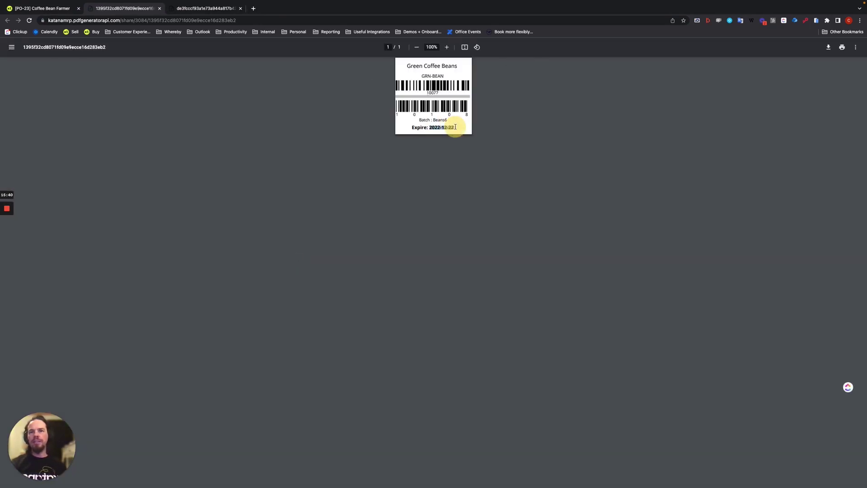
pyautogui.click(440, 166)
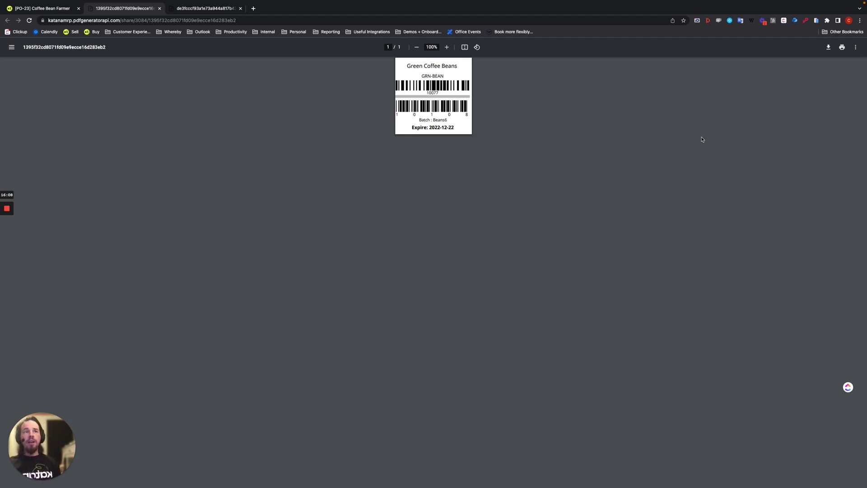
# Open the label's print settings with the additional options expanded and review the available paper sizes
pyautogui.click(842, 48)
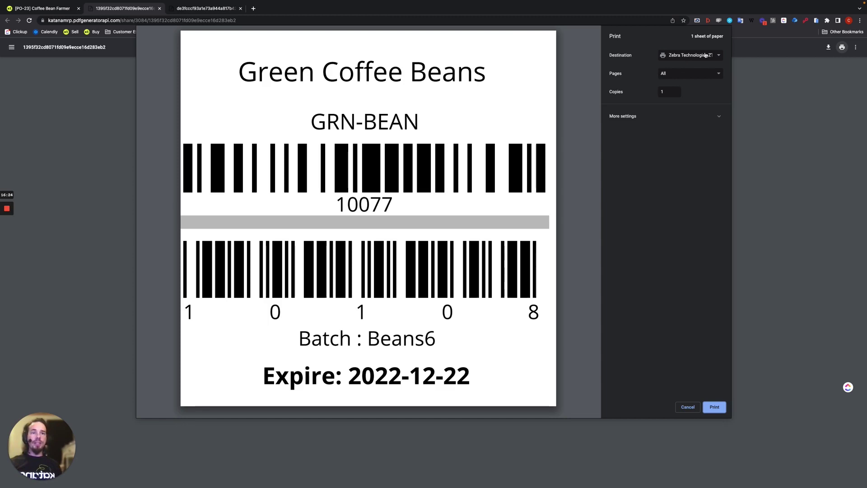
pyautogui.click(620, 119)
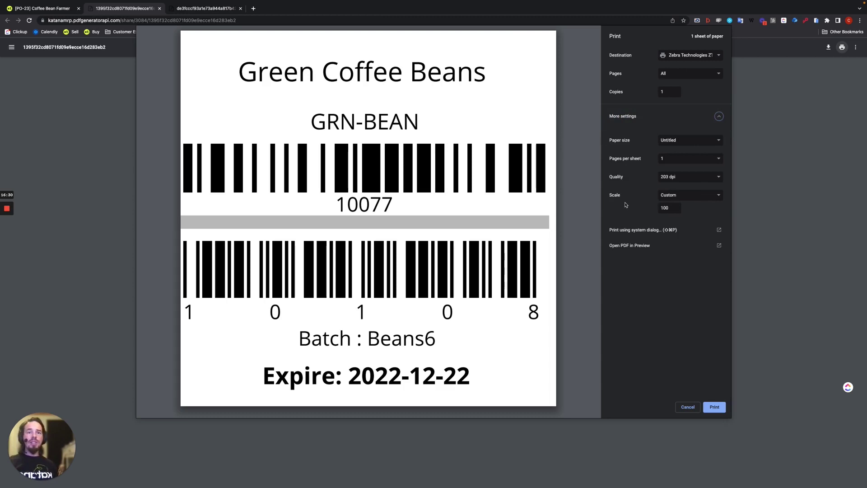
pyautogui.click(677, 140)
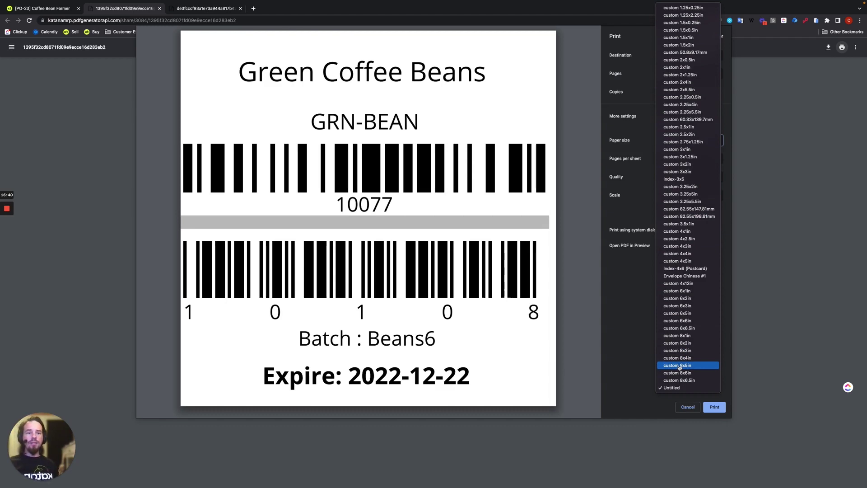
pyautogui.click(632, 325)
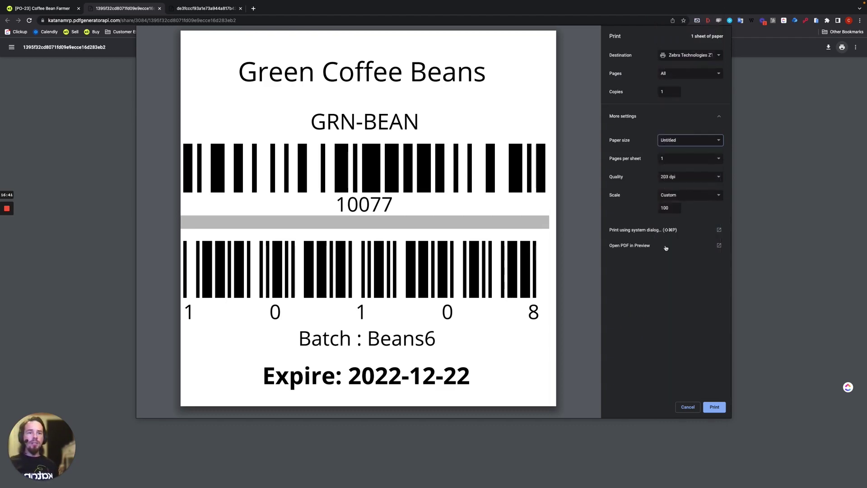
# Try the Untitled 60 by 60 mm paper size in the system print dialog and cancel it
pyautogui.click(633, 231)
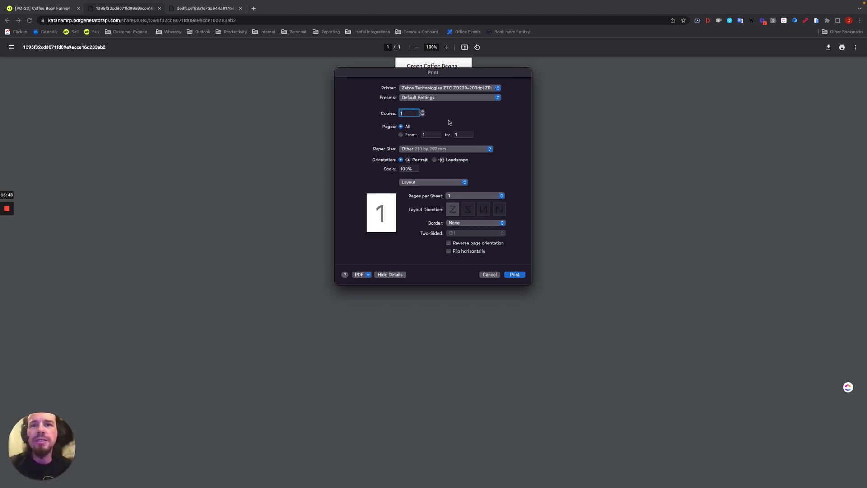
pyautogui.click(429, 150)
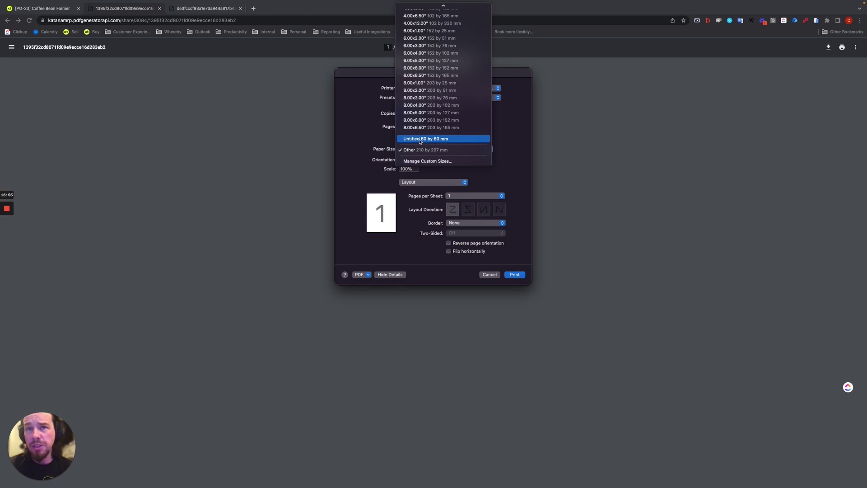
pyautogui.click(436, 143)
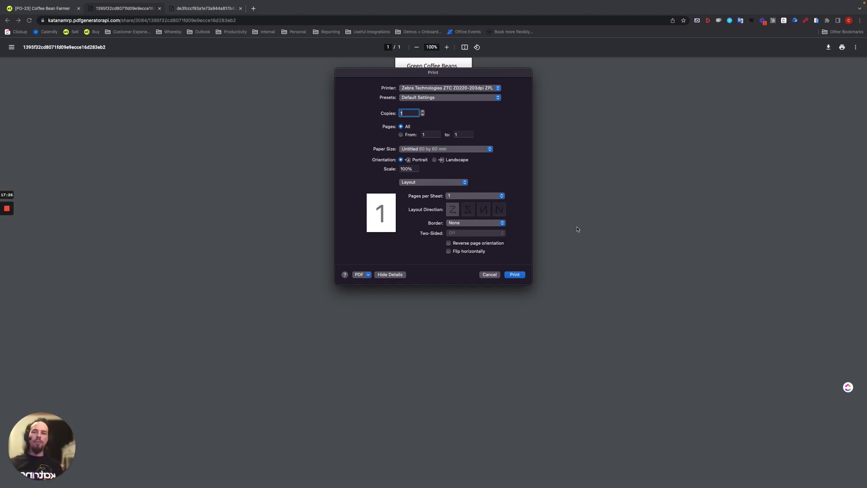
pyautogui.click(489, 275)
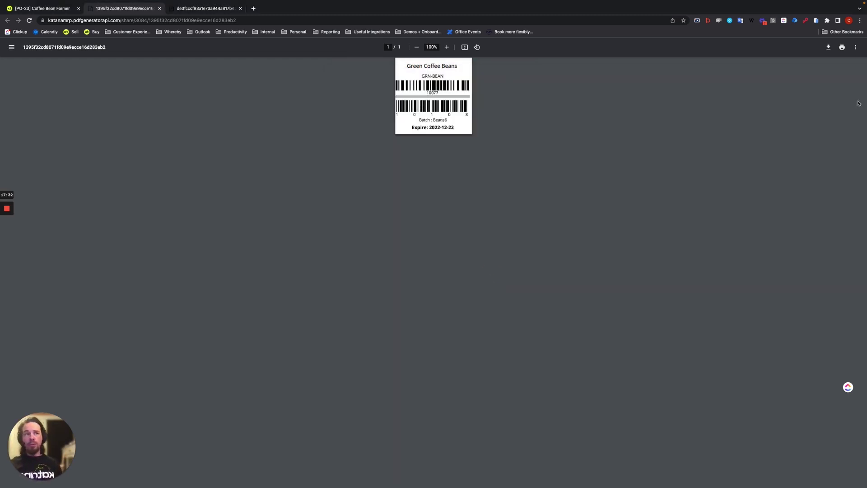
# Print one copy of all pages of the label on the Zebra Technologies printer
pyautogui.click(841, 47)
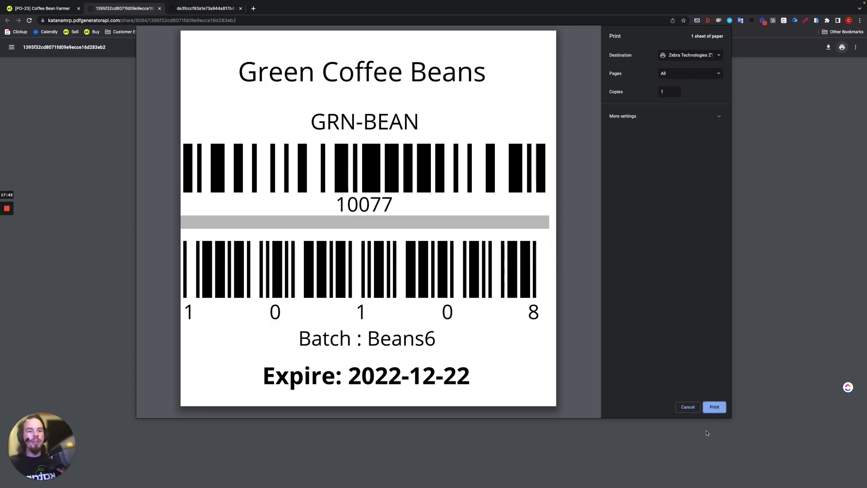
pyautogui.click(713, 409)
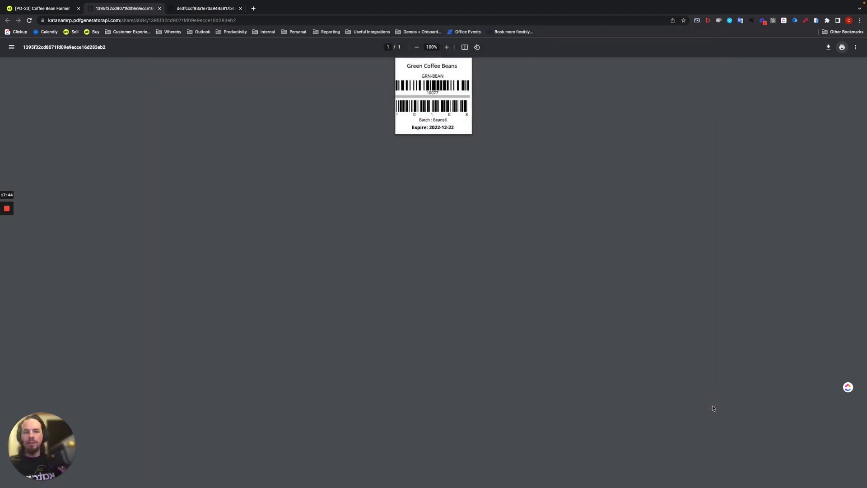